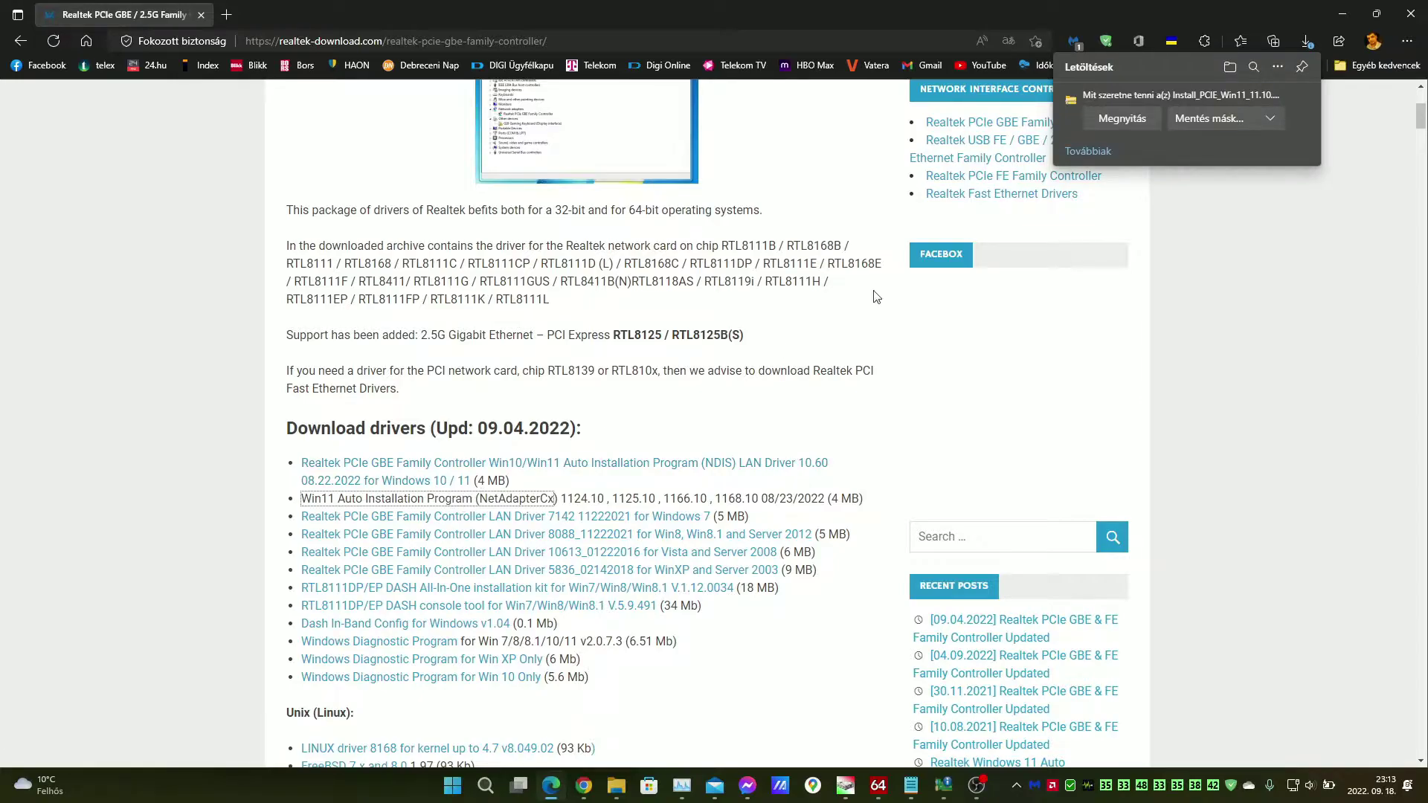
- Save the downloaded Install_PCIE_Win11_11.10.0720.2022_08232022 archive in the Drivers\Realtek folder on WD3 (K:)
left_click(1203, 123)
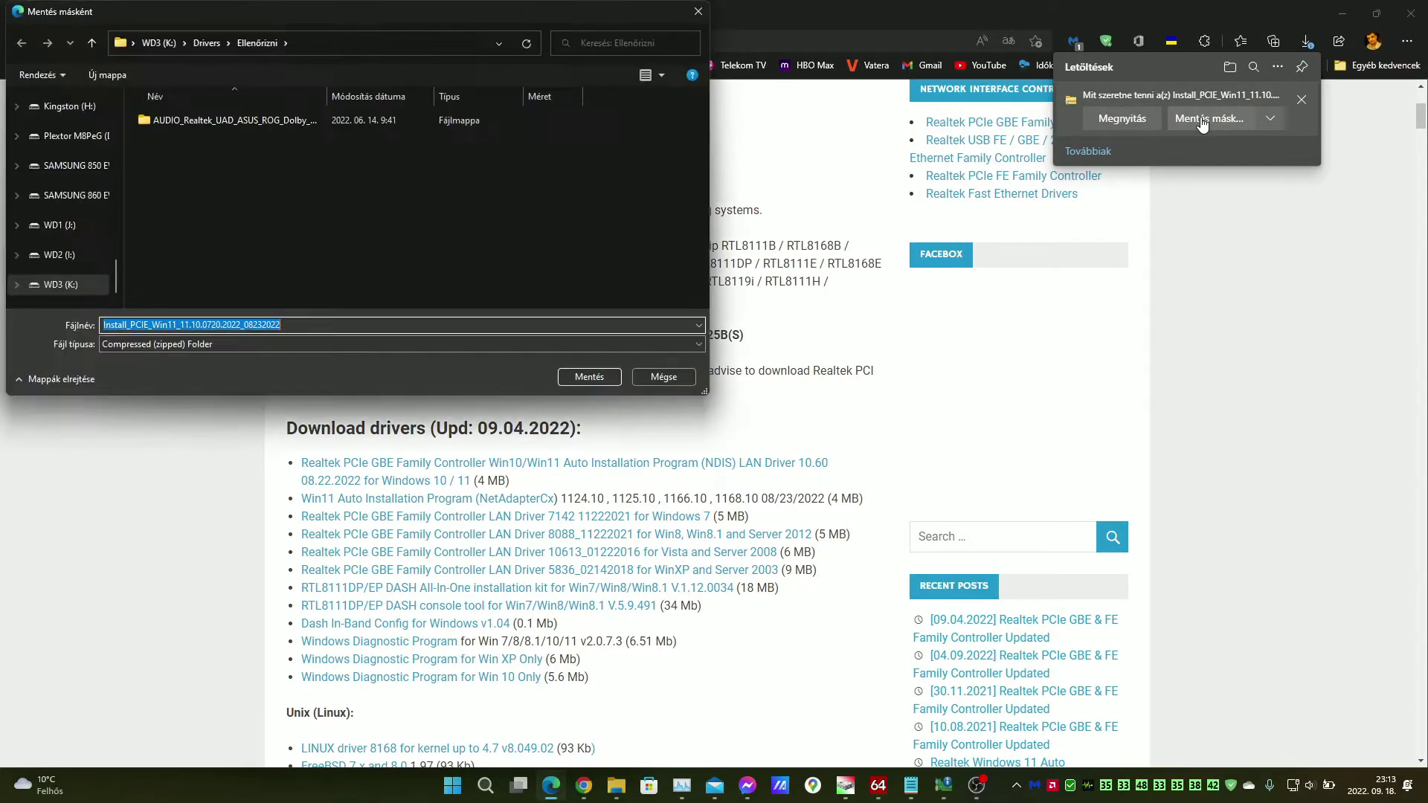
left_click(195, 43)
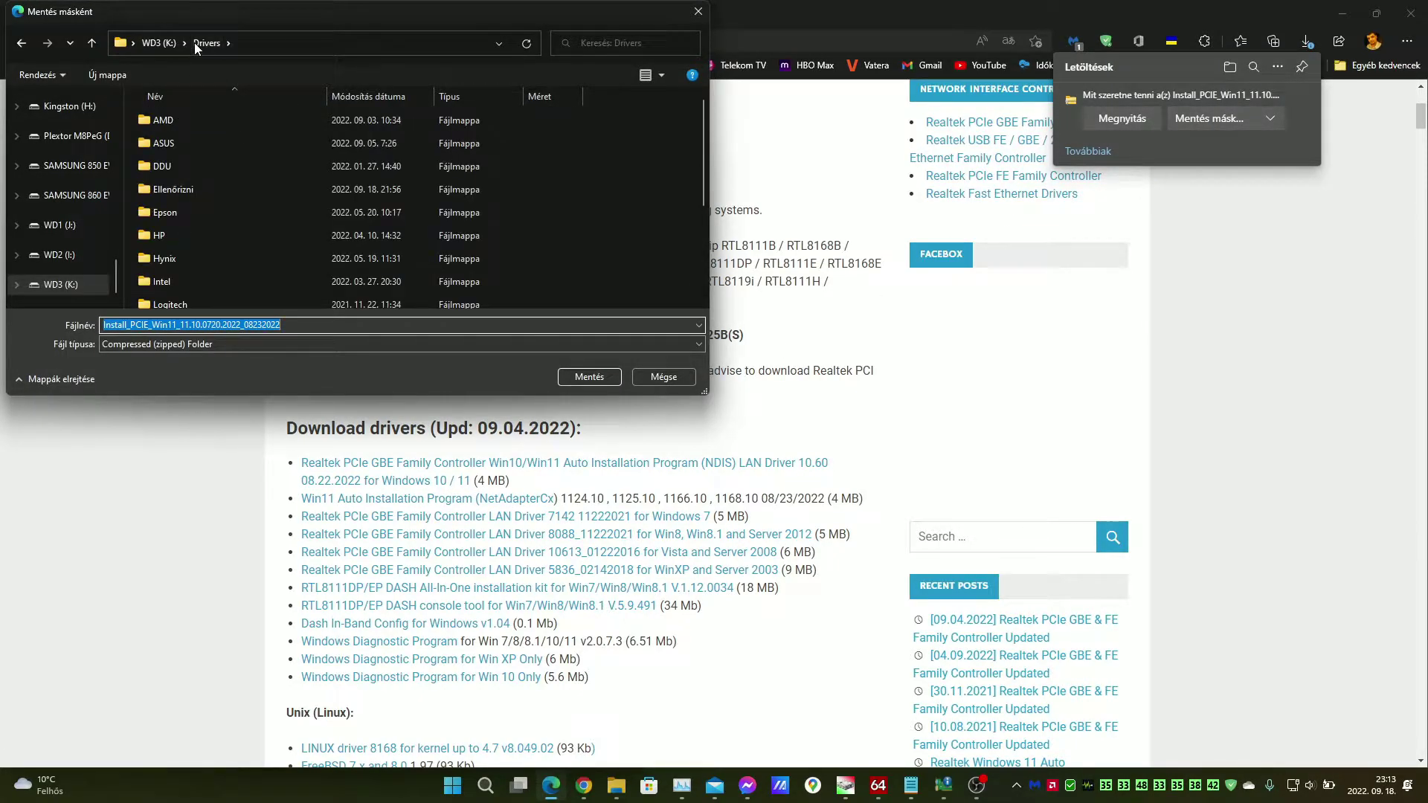
scroll(221, 280, "down", 3)
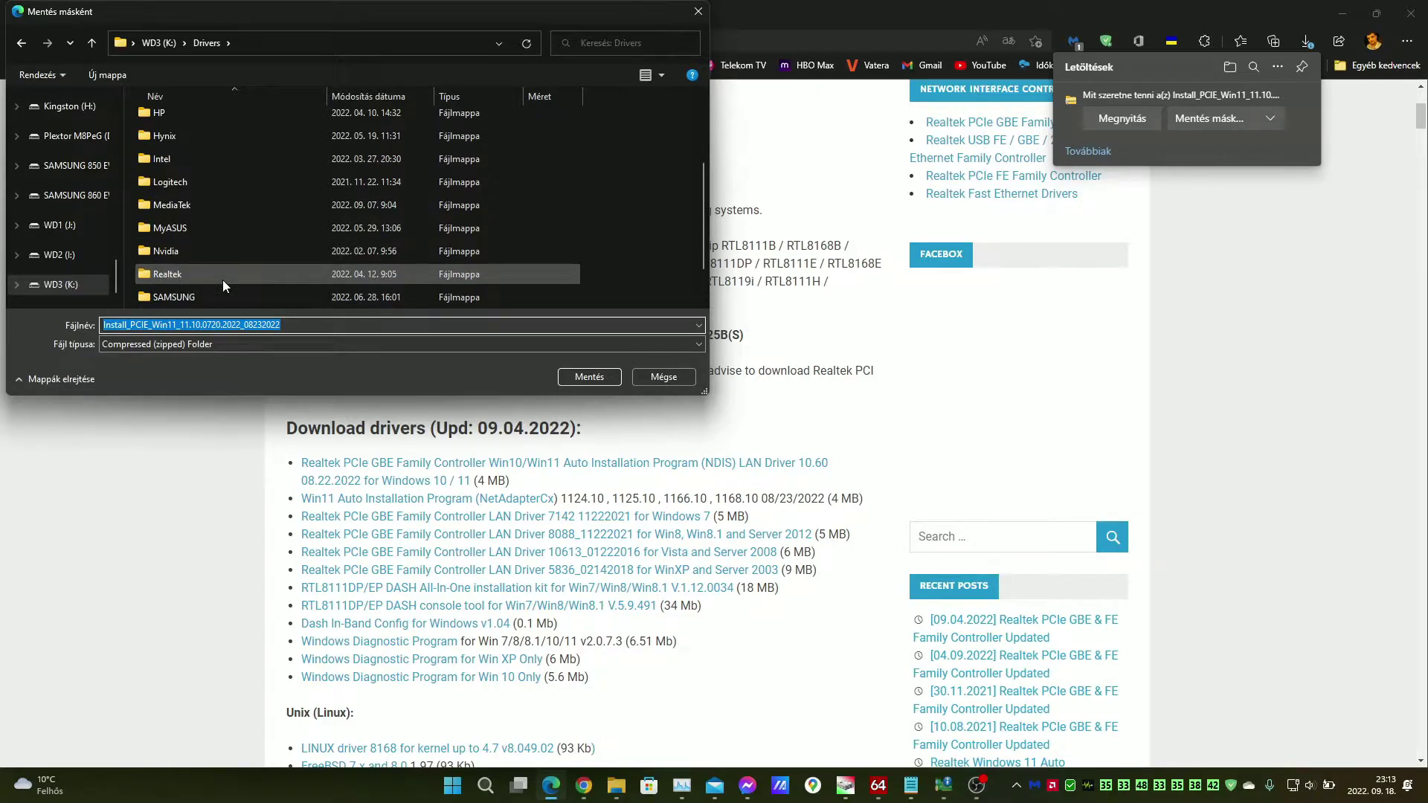
double_click(222, 279)
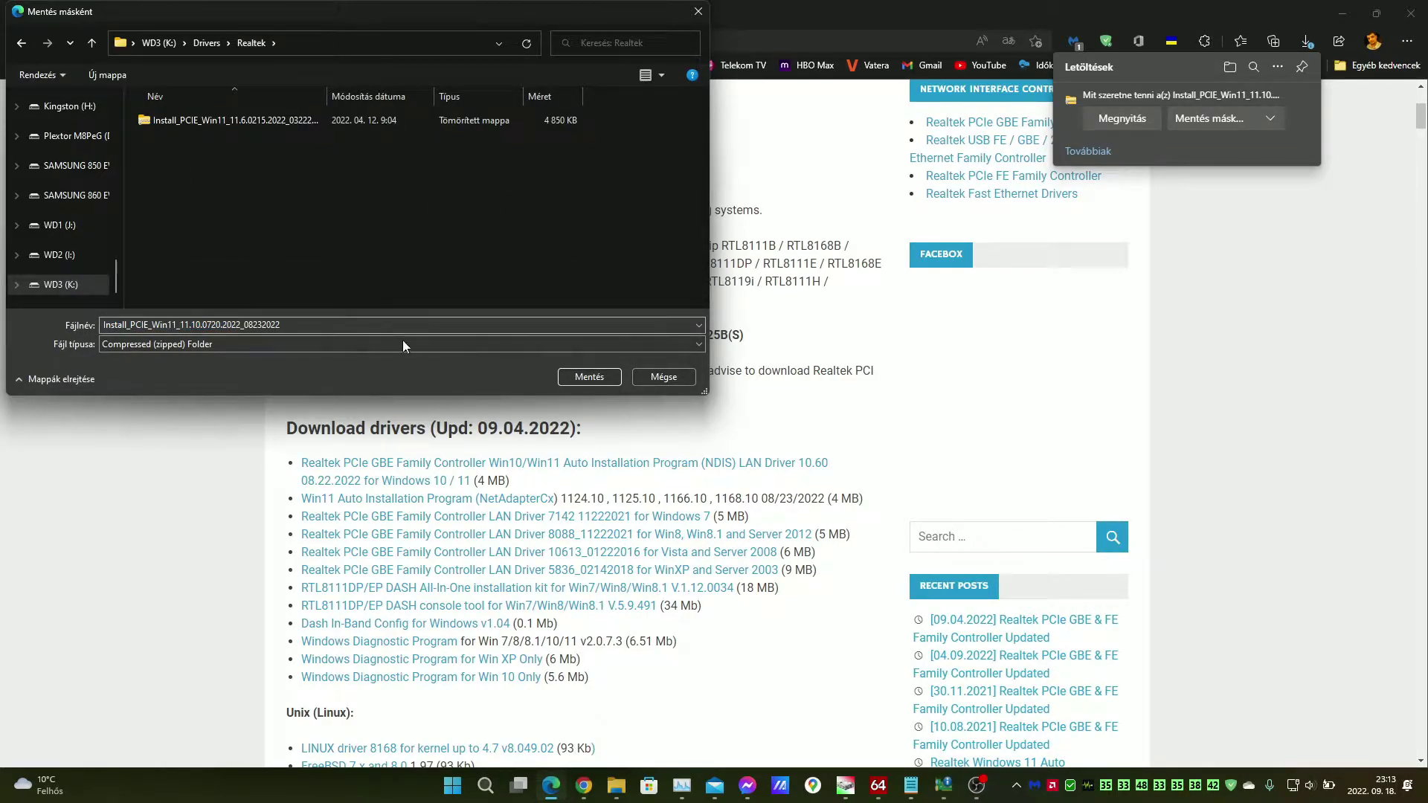
left_click(581, 375)
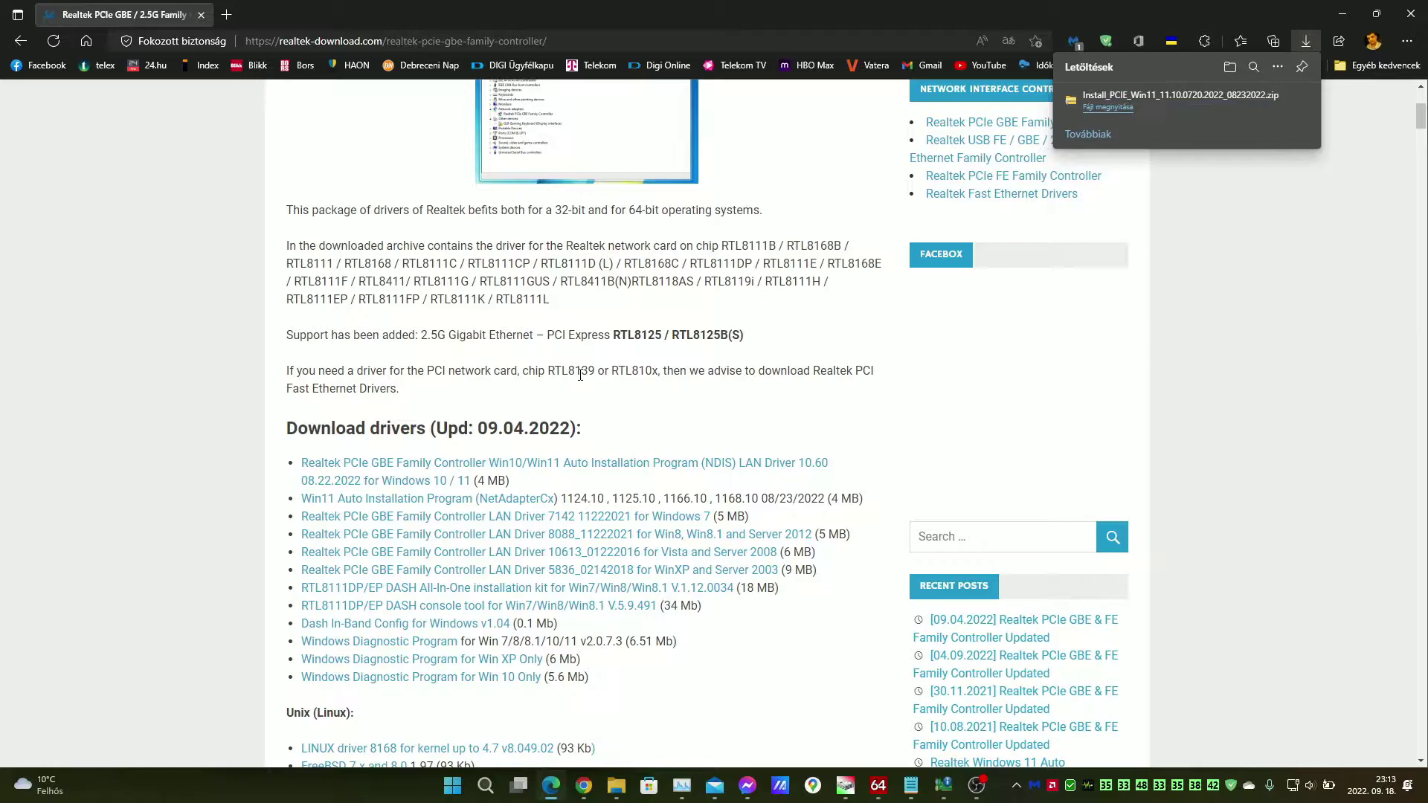
- Open the VirusTotal upload page in a new browser tab
left_click(226, 15)
type("v")
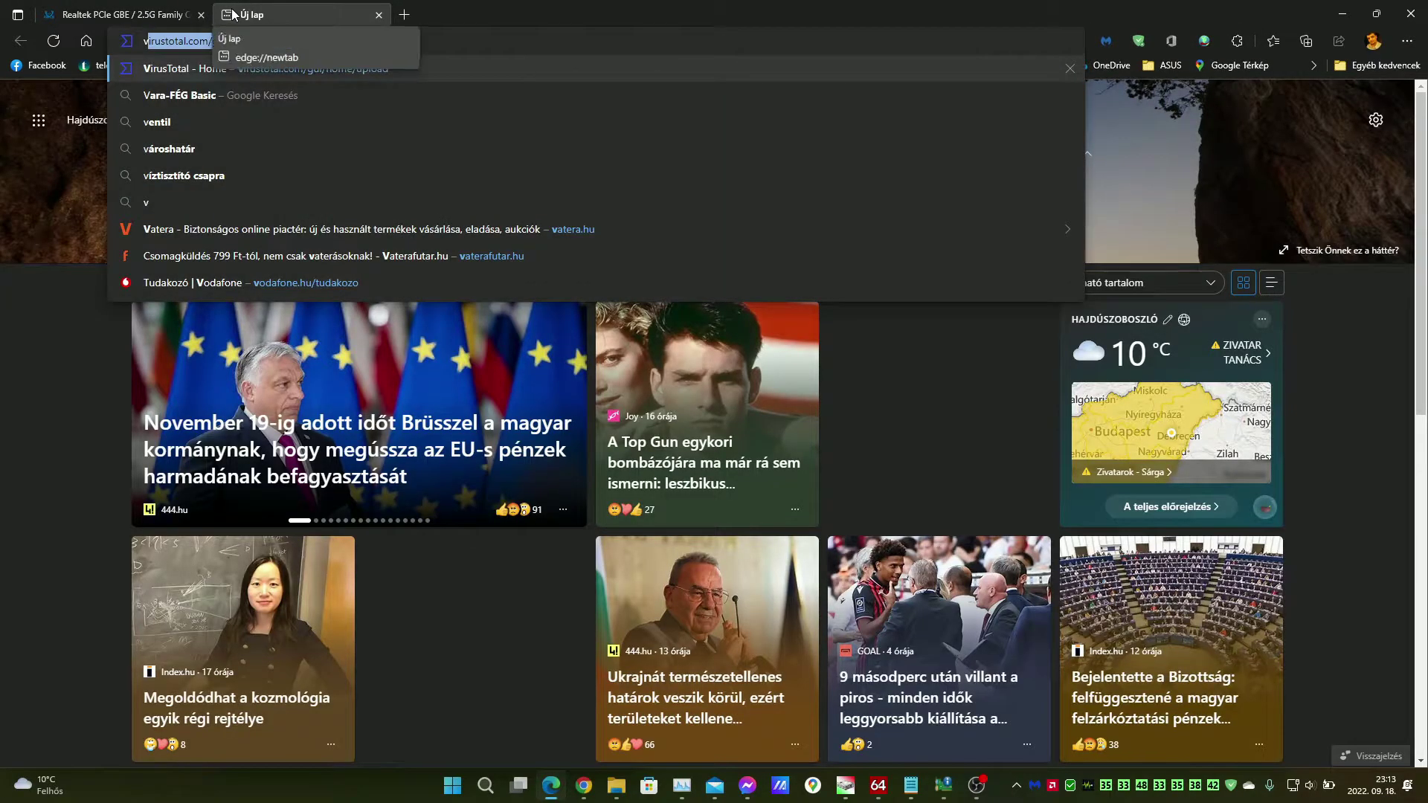
key("Return")
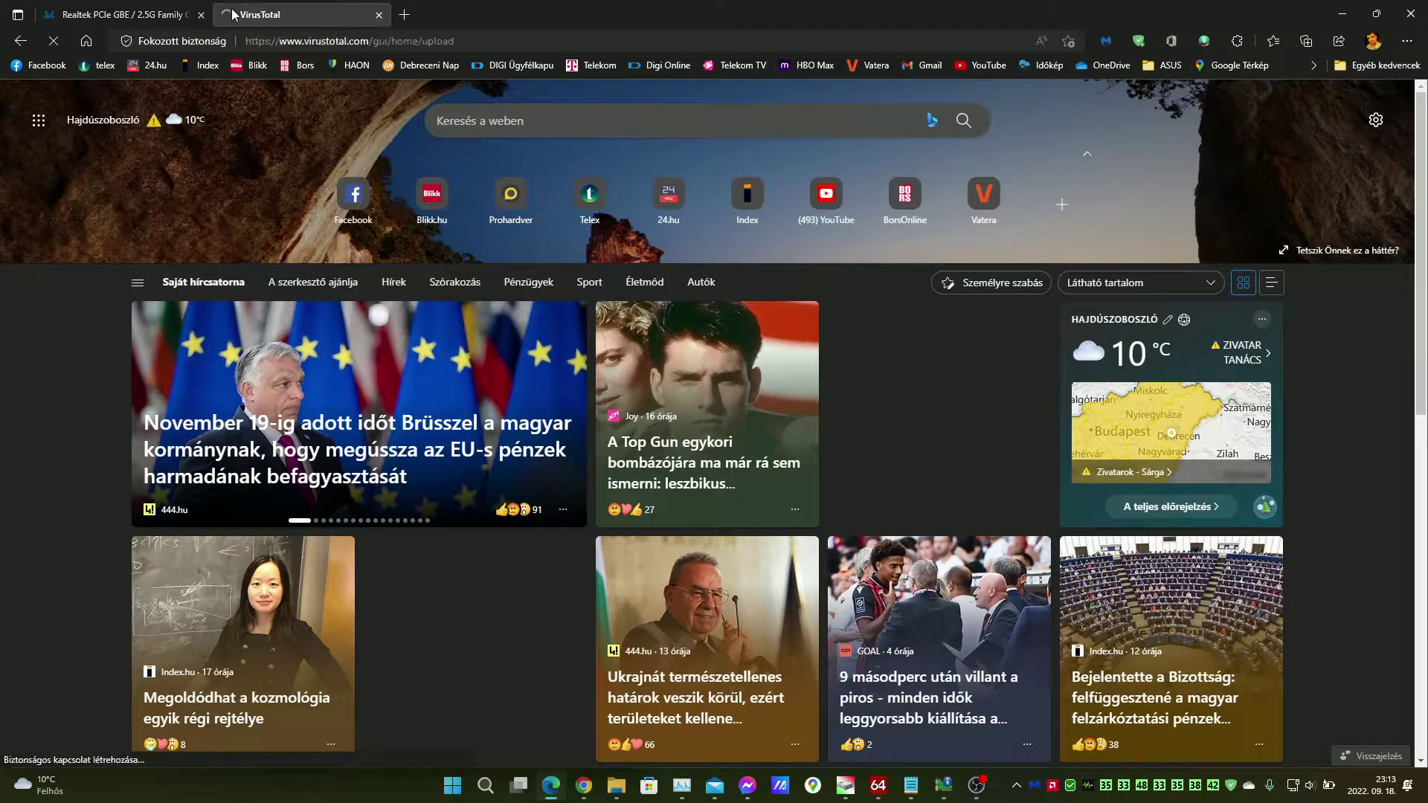
- Submit Install_PCIE_Win11_11.10.0720.2022_08232022.zip from K:\Drivers\Realtek to VirusTotal for scanning
left_click(716, 455)
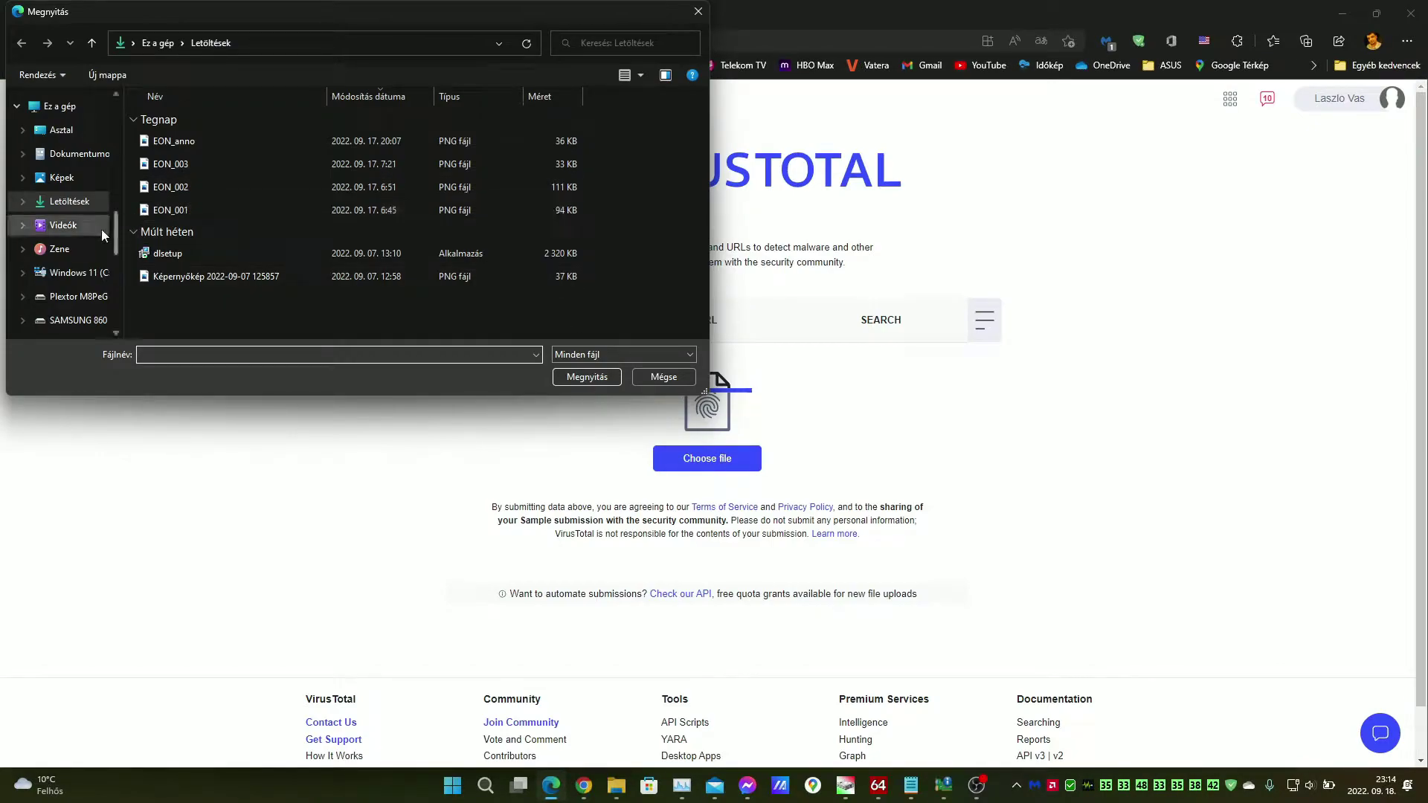
scroll(95, 235, "down", 5)
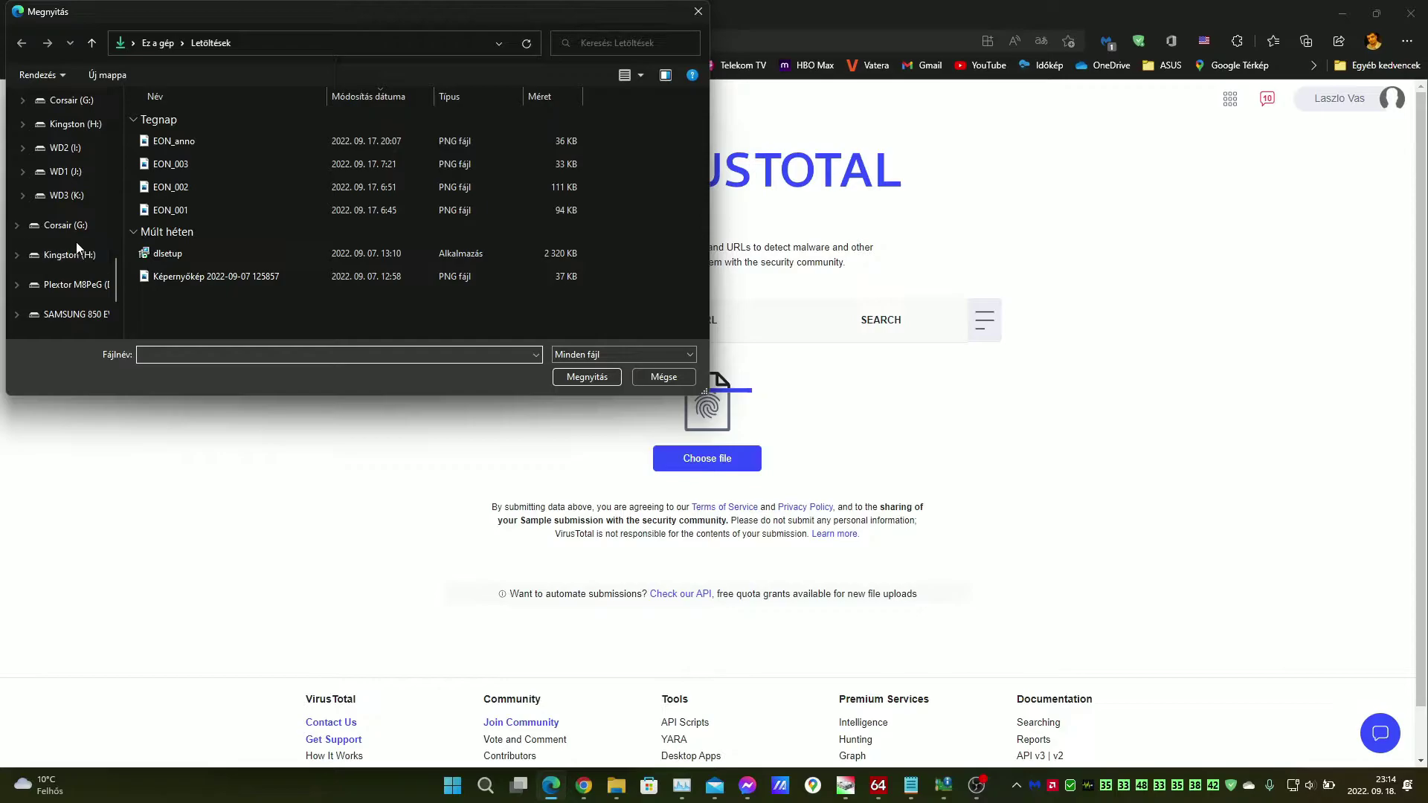
left_click(66, 195)
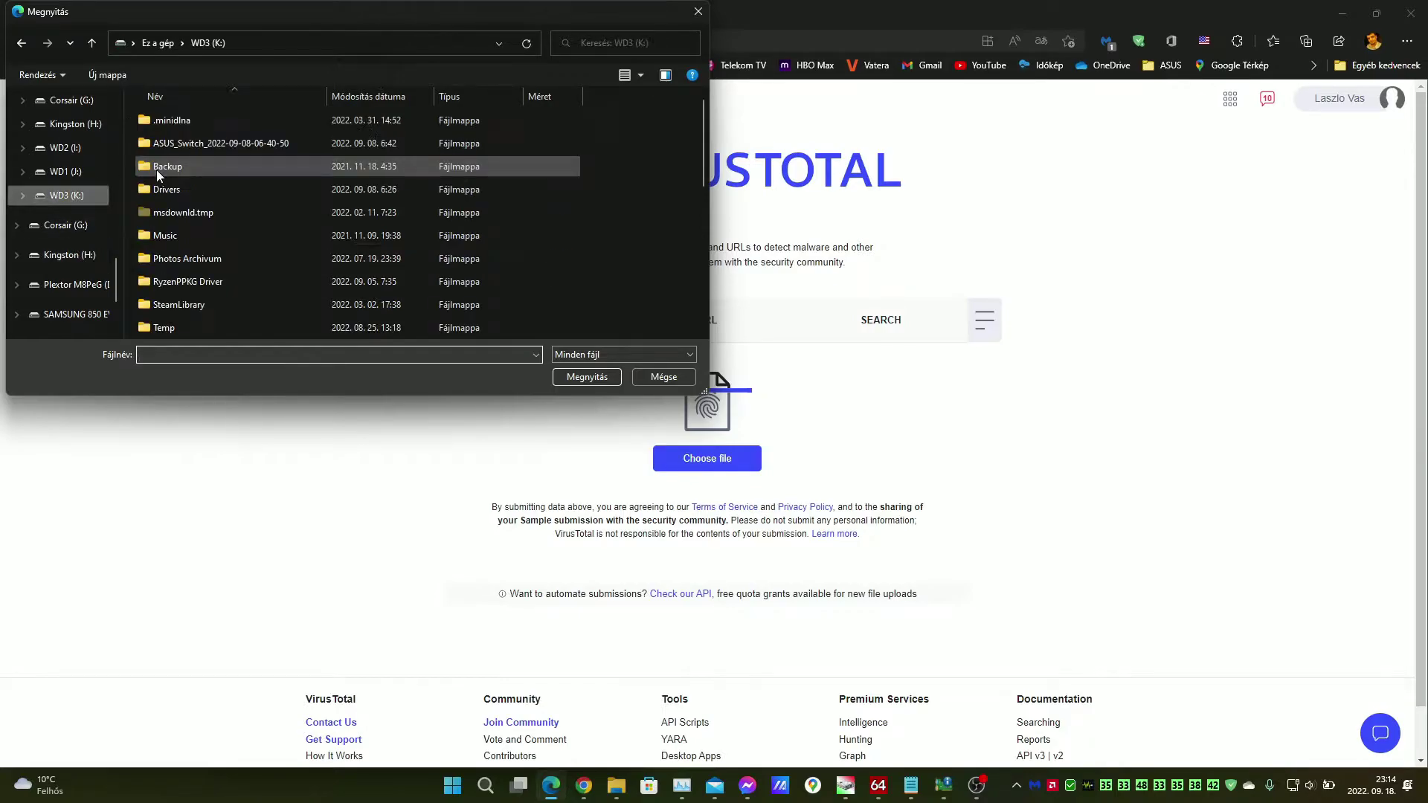
double_click(201, 181)
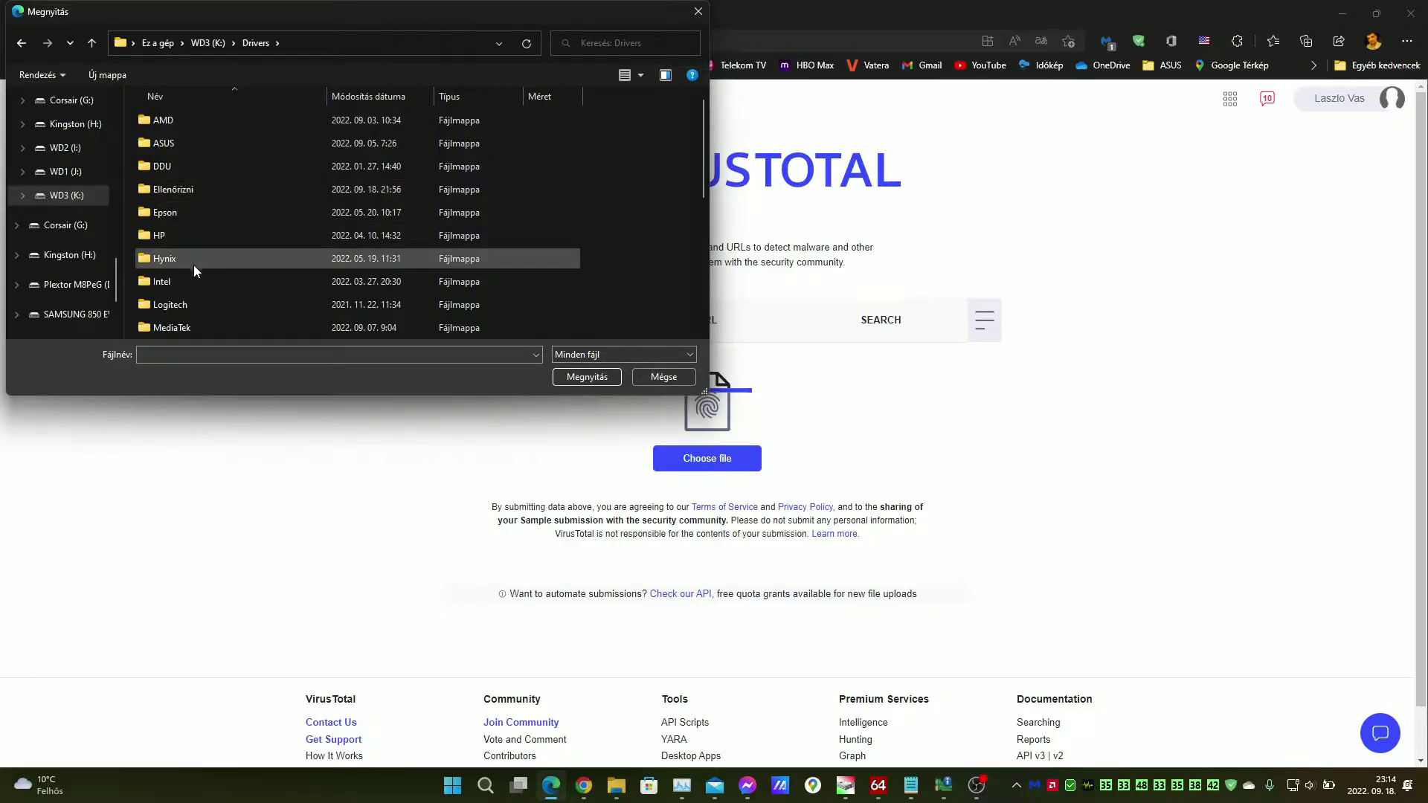
scroll(196, 281, "down", 1)
scroll(195, 278, "down", 1)
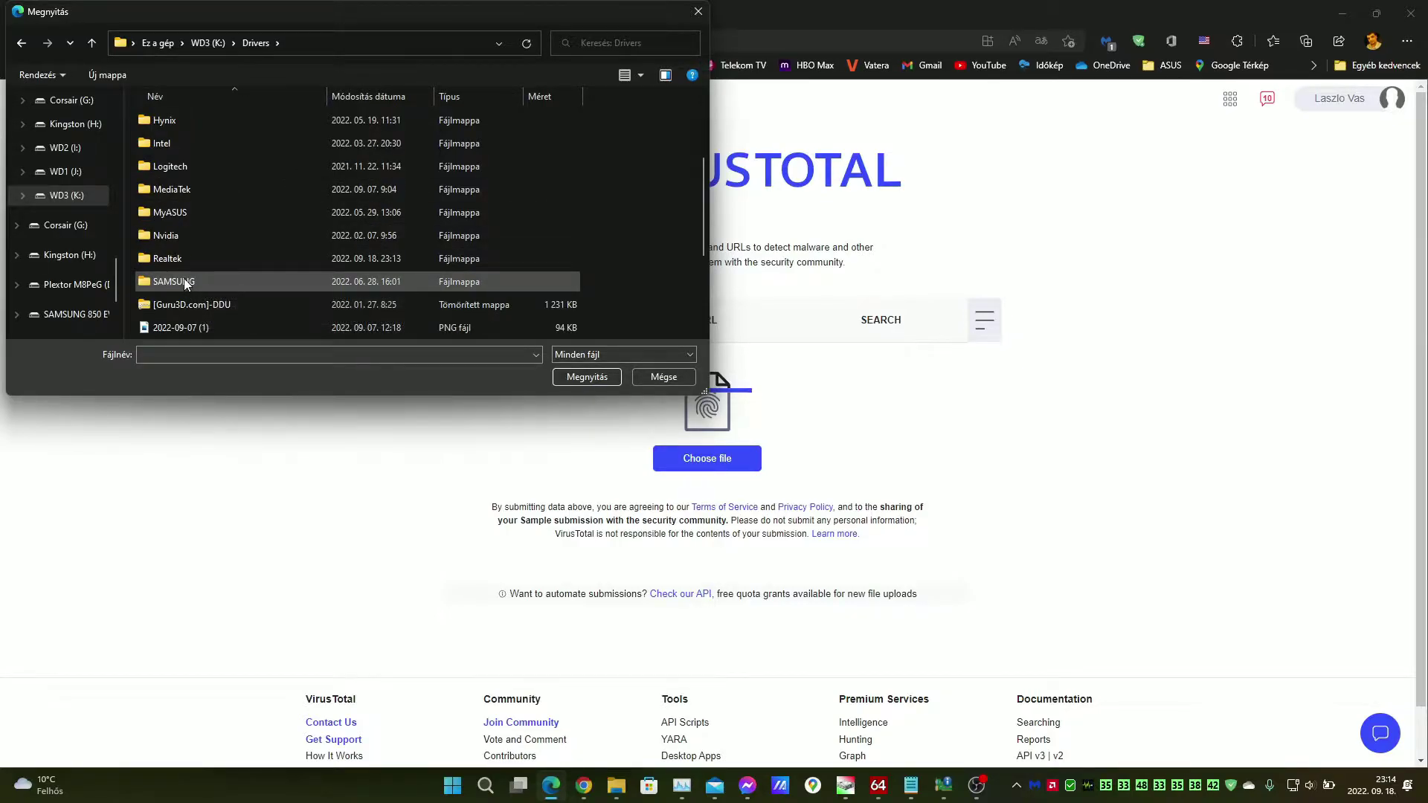
double_click(184, 262)
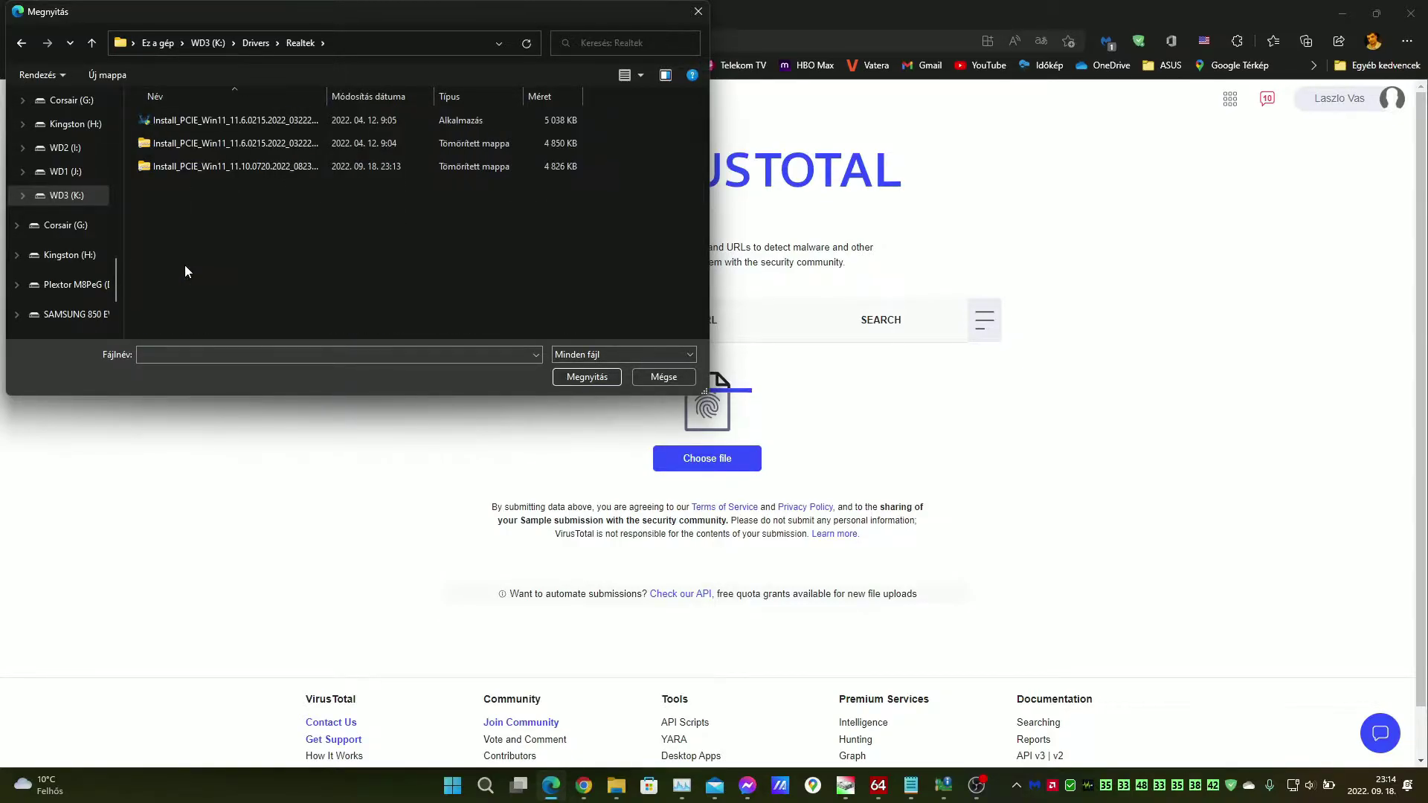
left_click(228, 170)
left_click(569, 377)
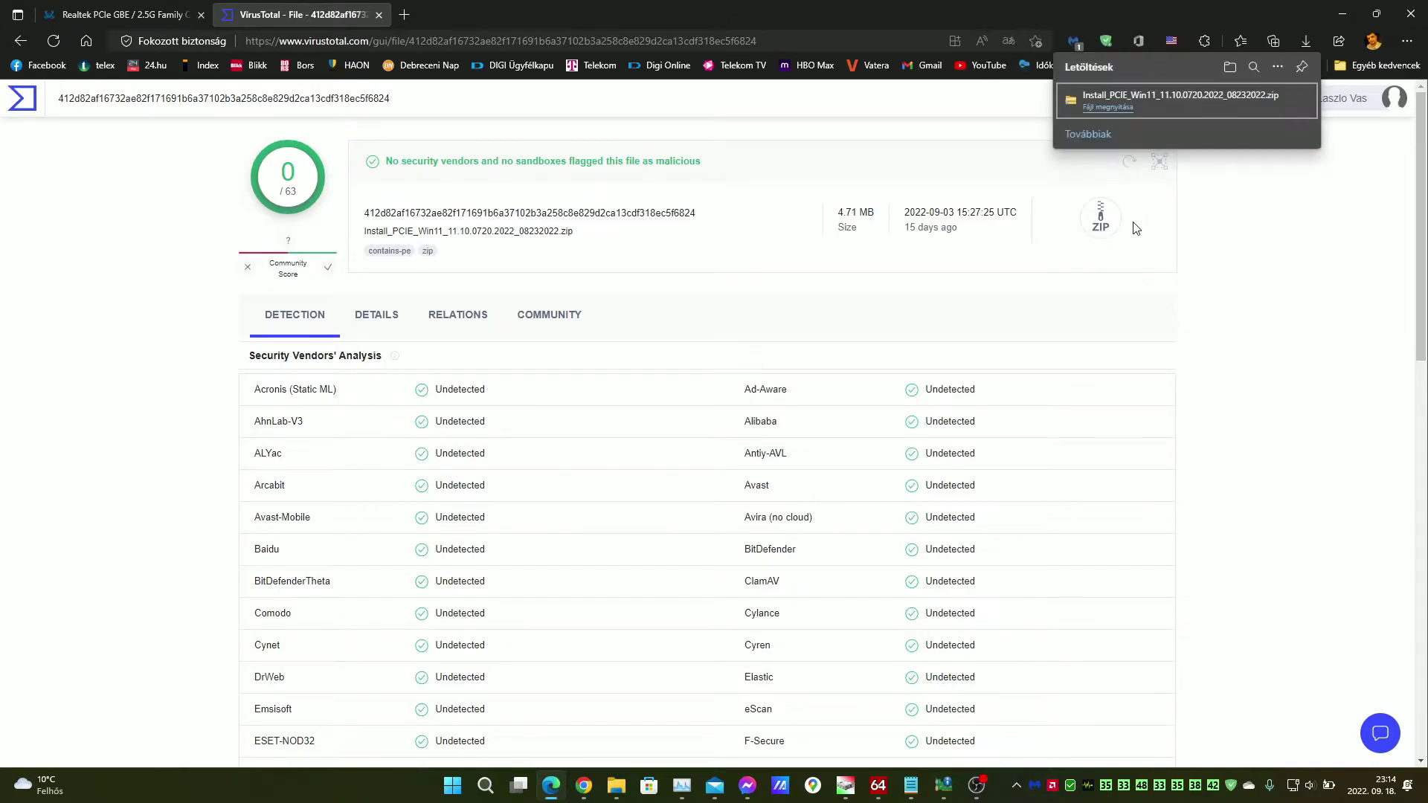
- Show the downloaded zip in its Realtek folder, scan it with Microsoft Defender and close Windows Security
left_click(1255, 101)
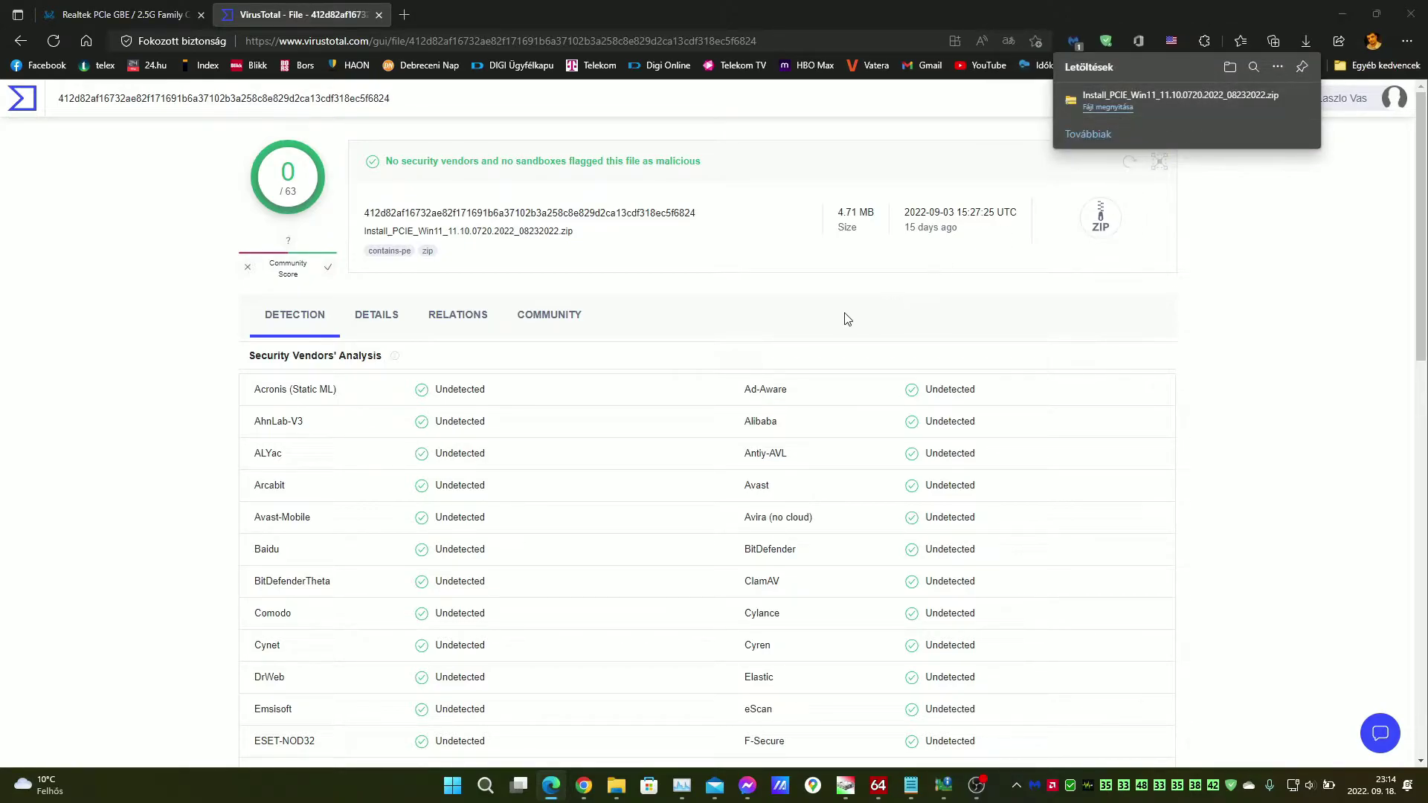
right_click(345, 360)
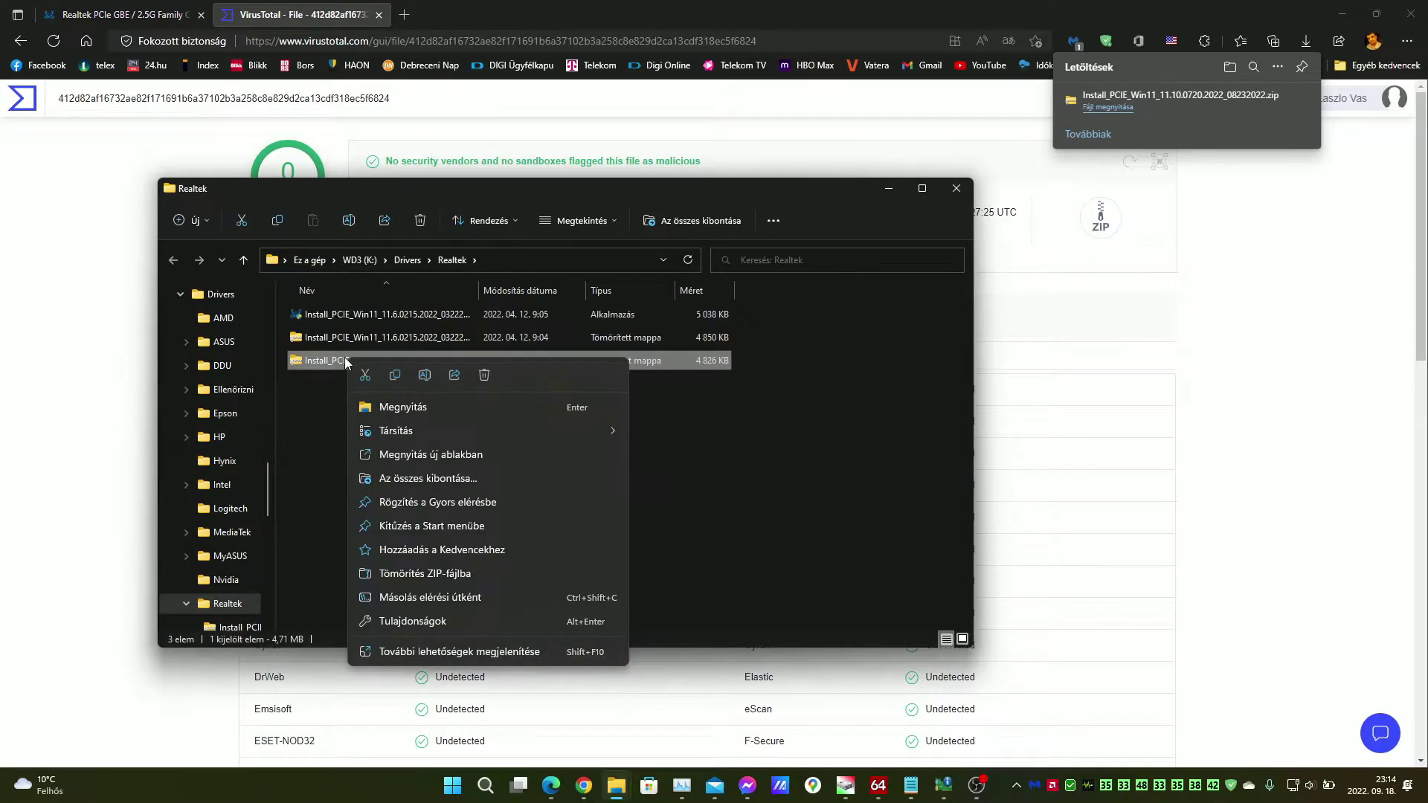
left_click(402, 651)
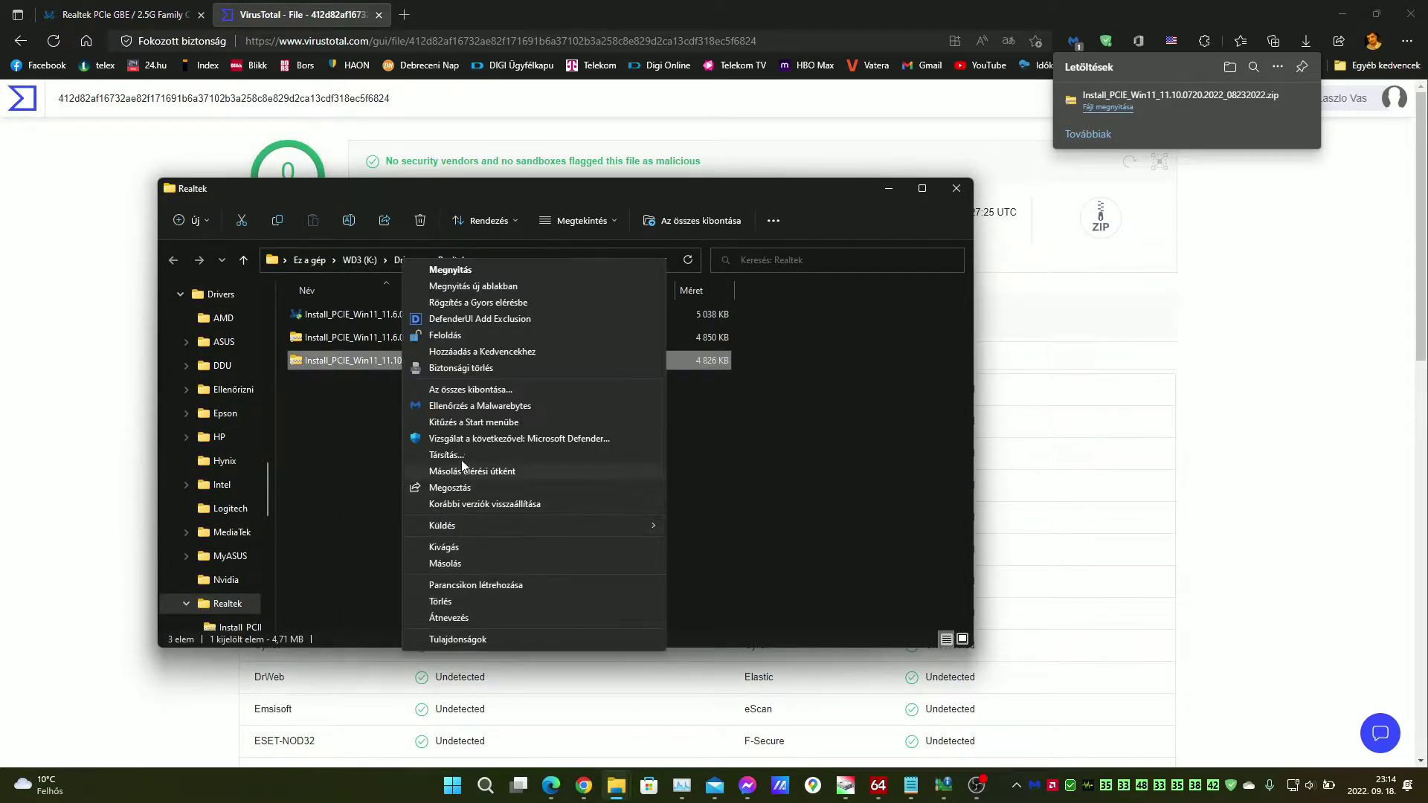
left_click(467, 437)
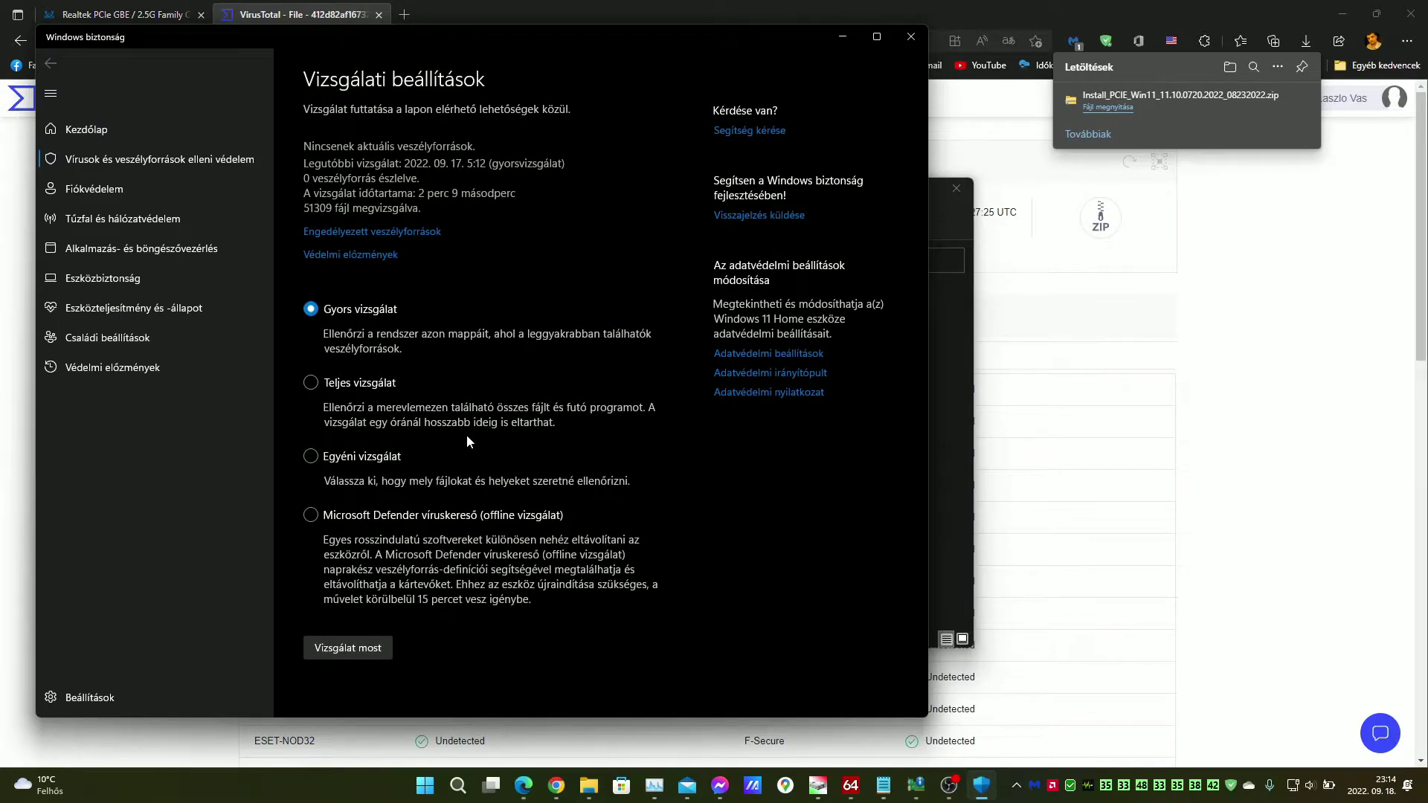
left_click(911, 36)
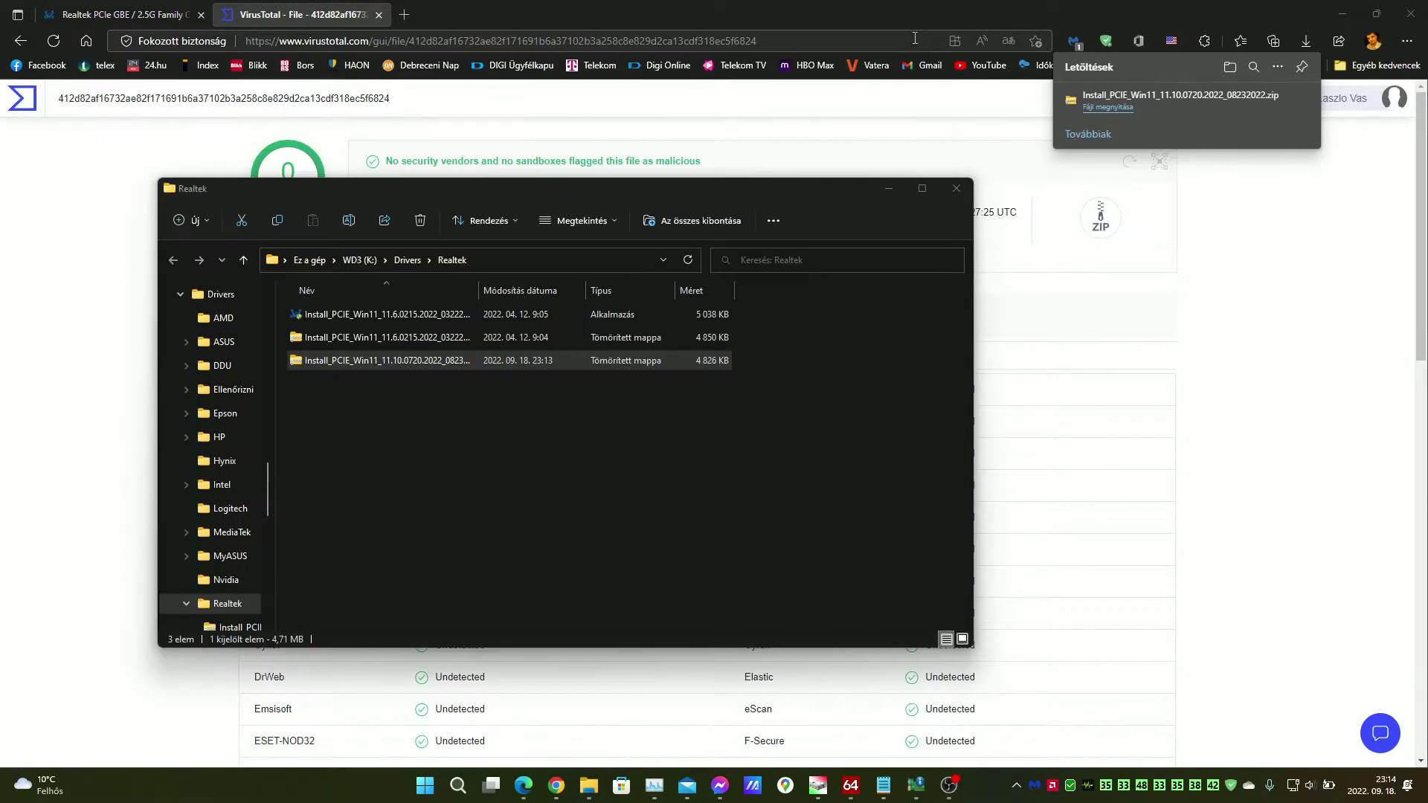
- Copy the installer application out of the Install_PCIE_Win11_11.10.0720.2022_08232022 zip into the Realtek folder
double_click(369, 360)
right_click(356, 317)
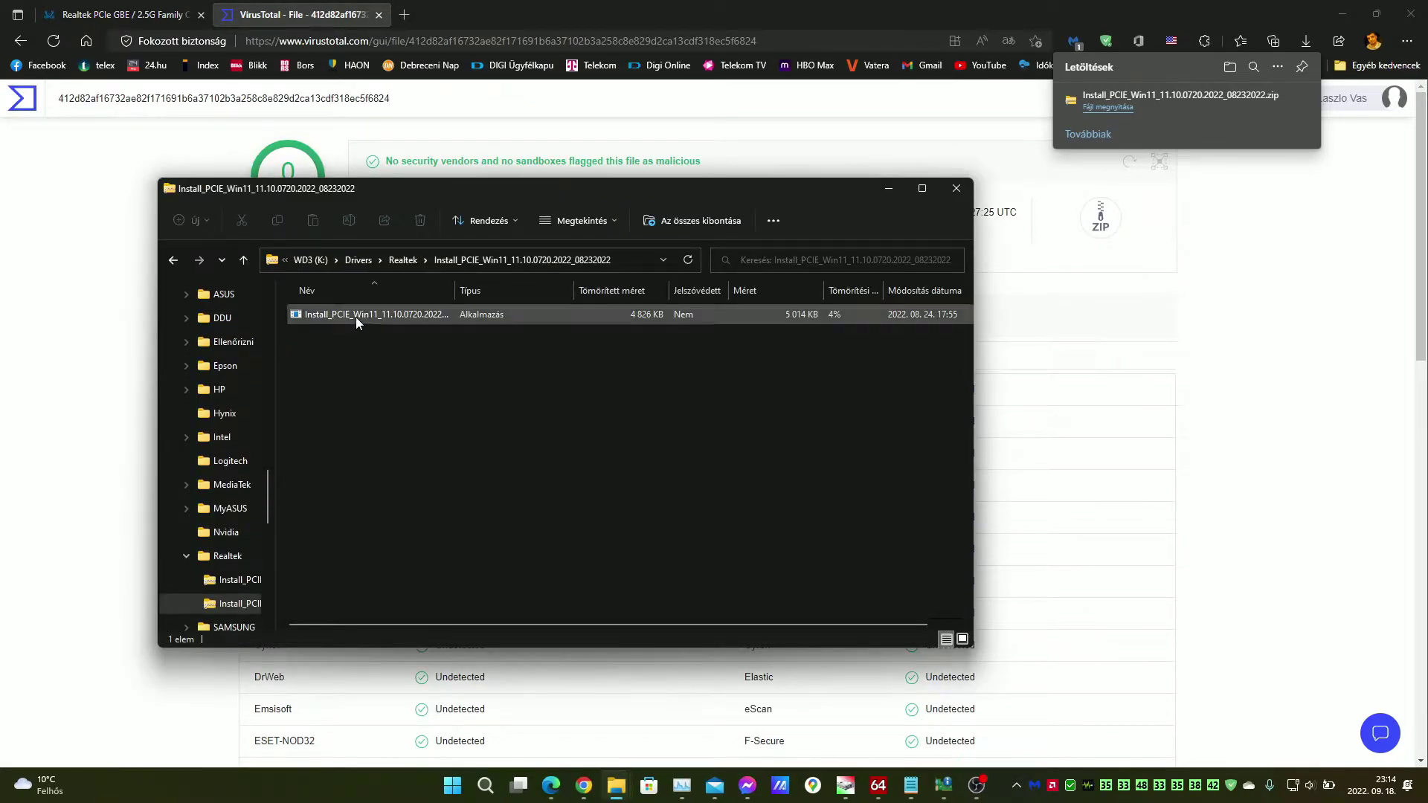
left_click(379, 369)
key("BackSpace")
left_click(372, 422)
right_click(372, 422)
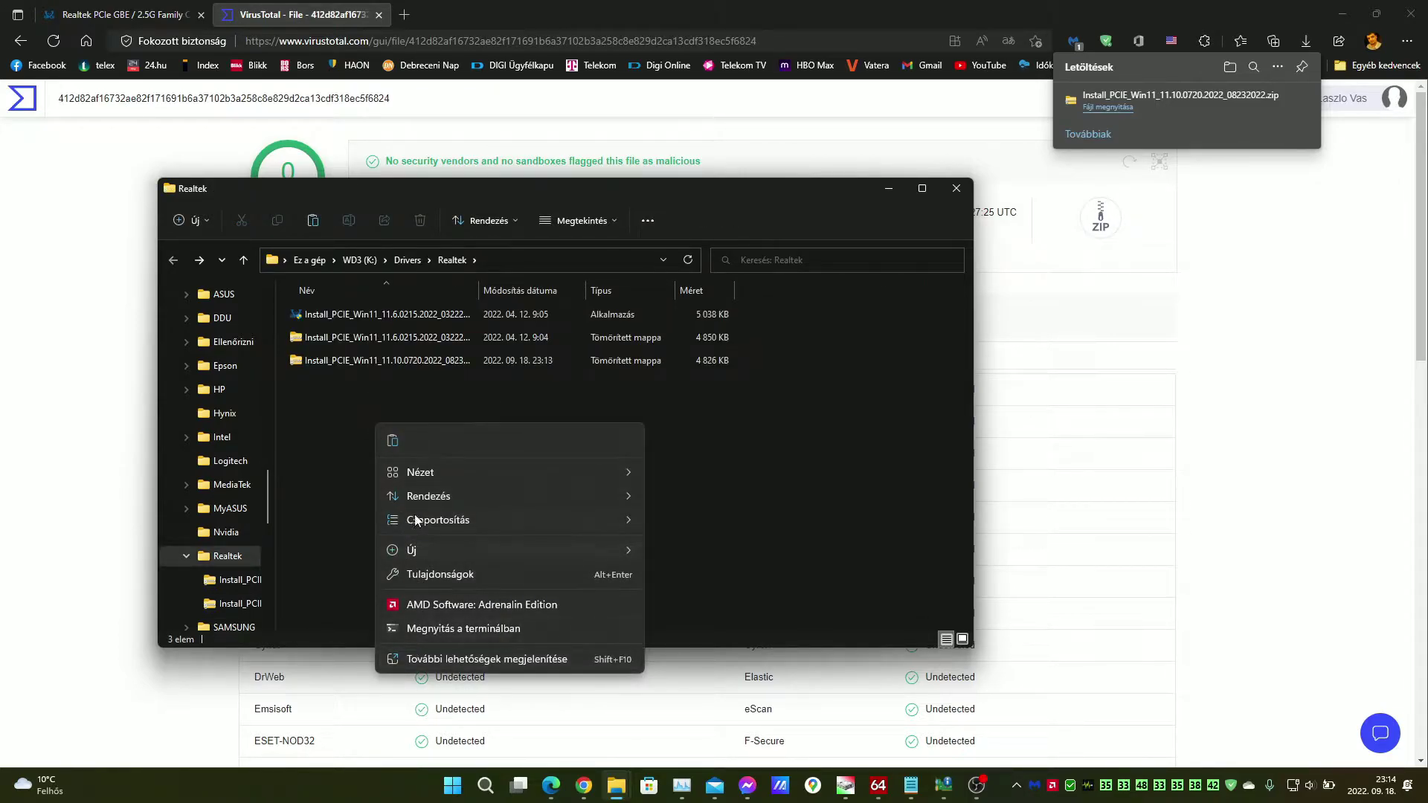
left_click(393, 441)
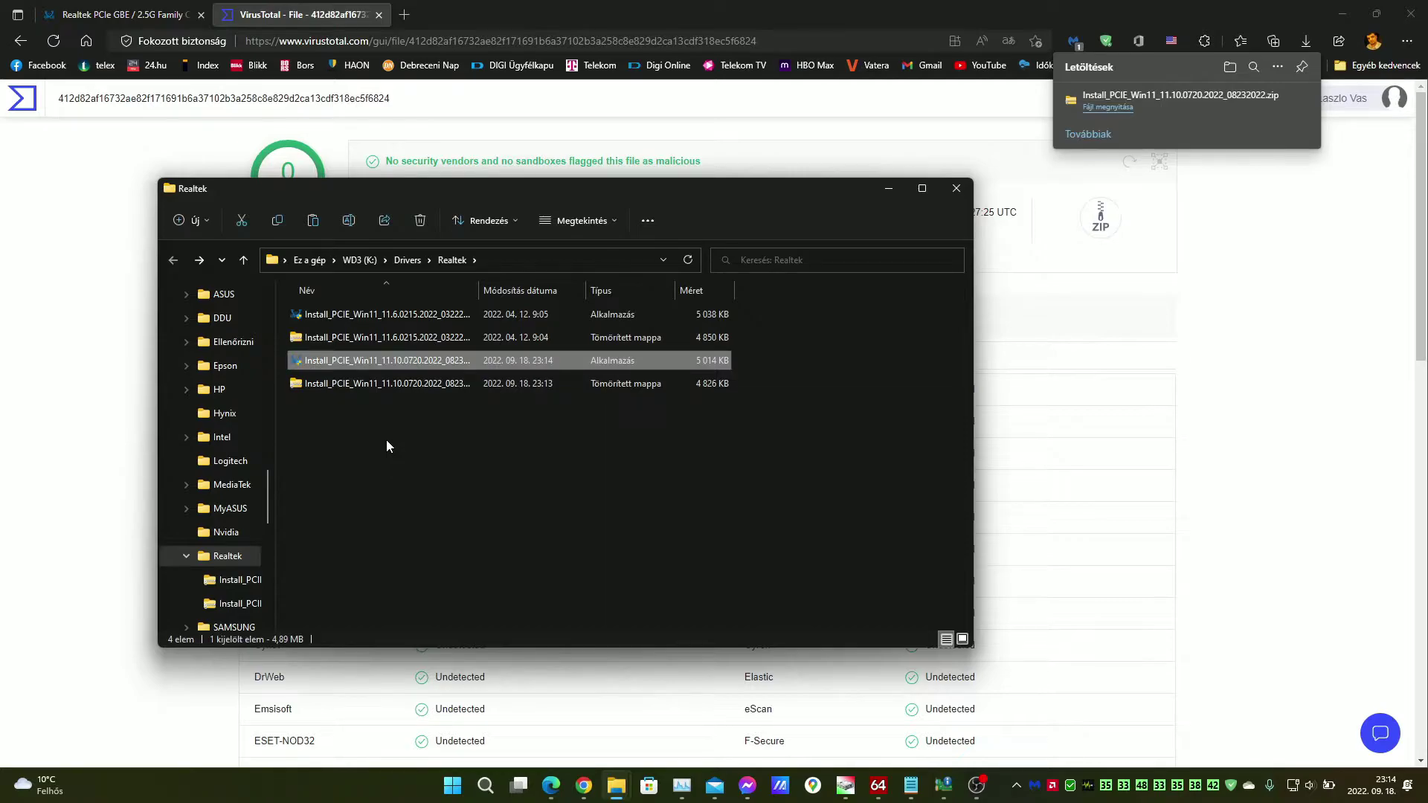
- Scan the extracted 11.10.0720.2022 installer with Malwarebytes, finish the scan summary and close Malwarebytes
right_click(400, 359)
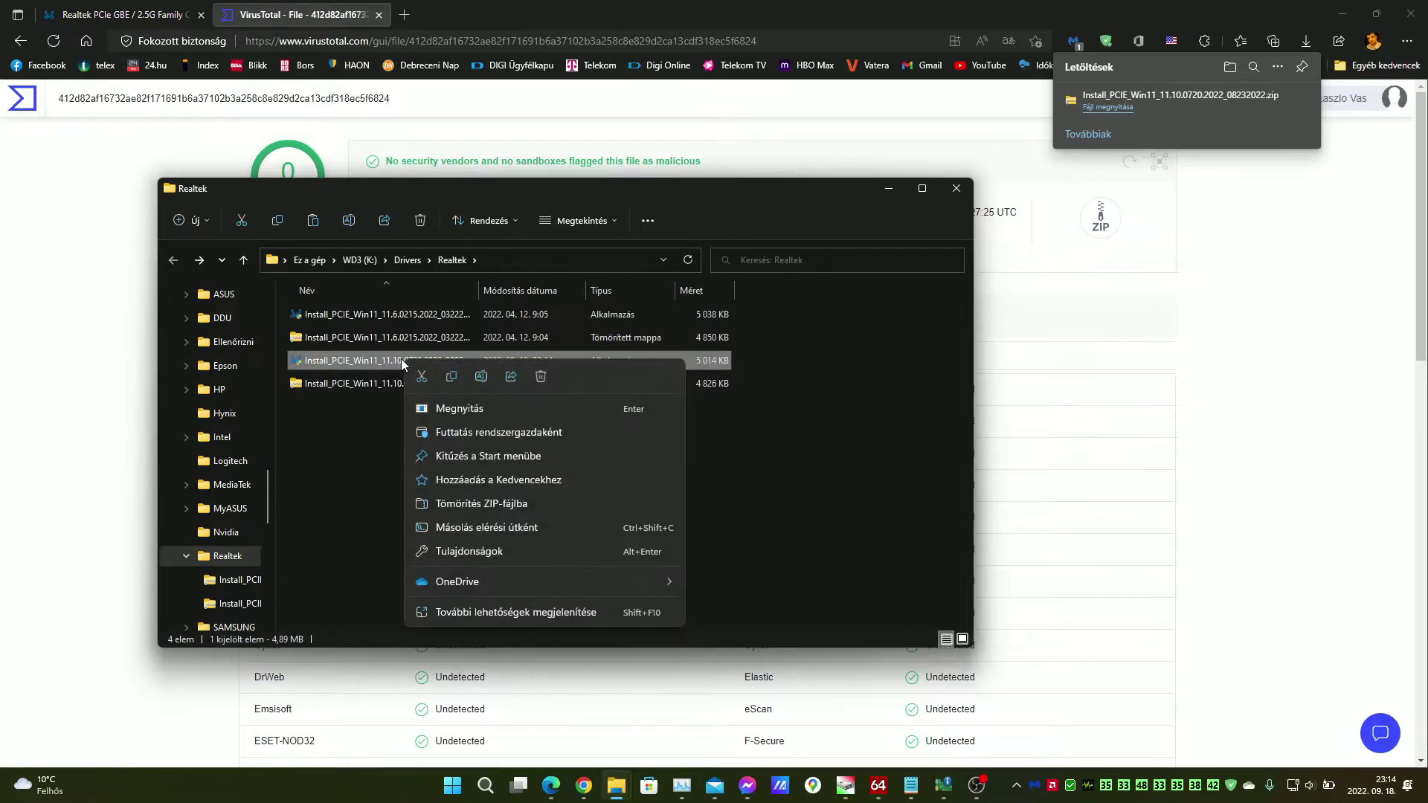
left_click(442, 619)
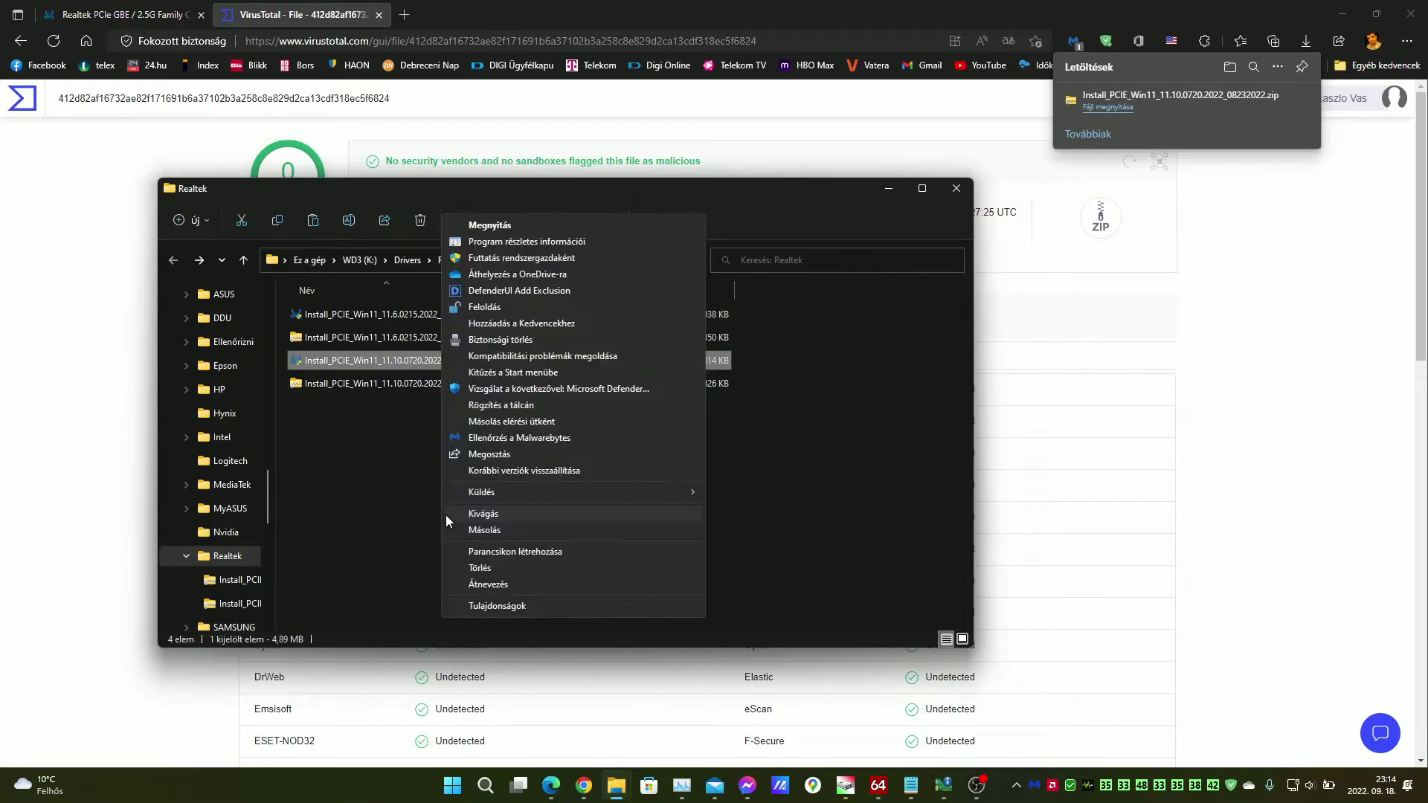
left_click(524, 438)
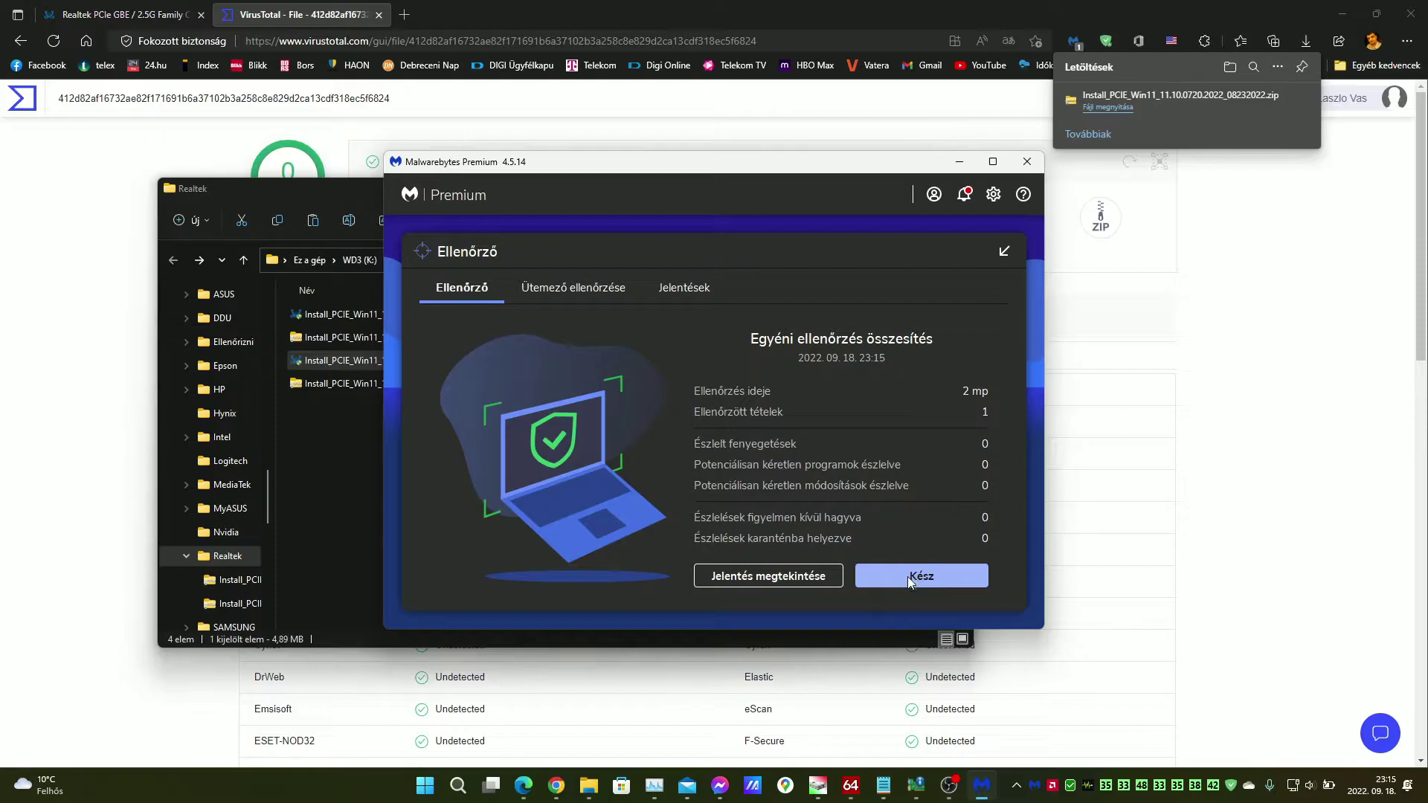
left_click(908, 576)
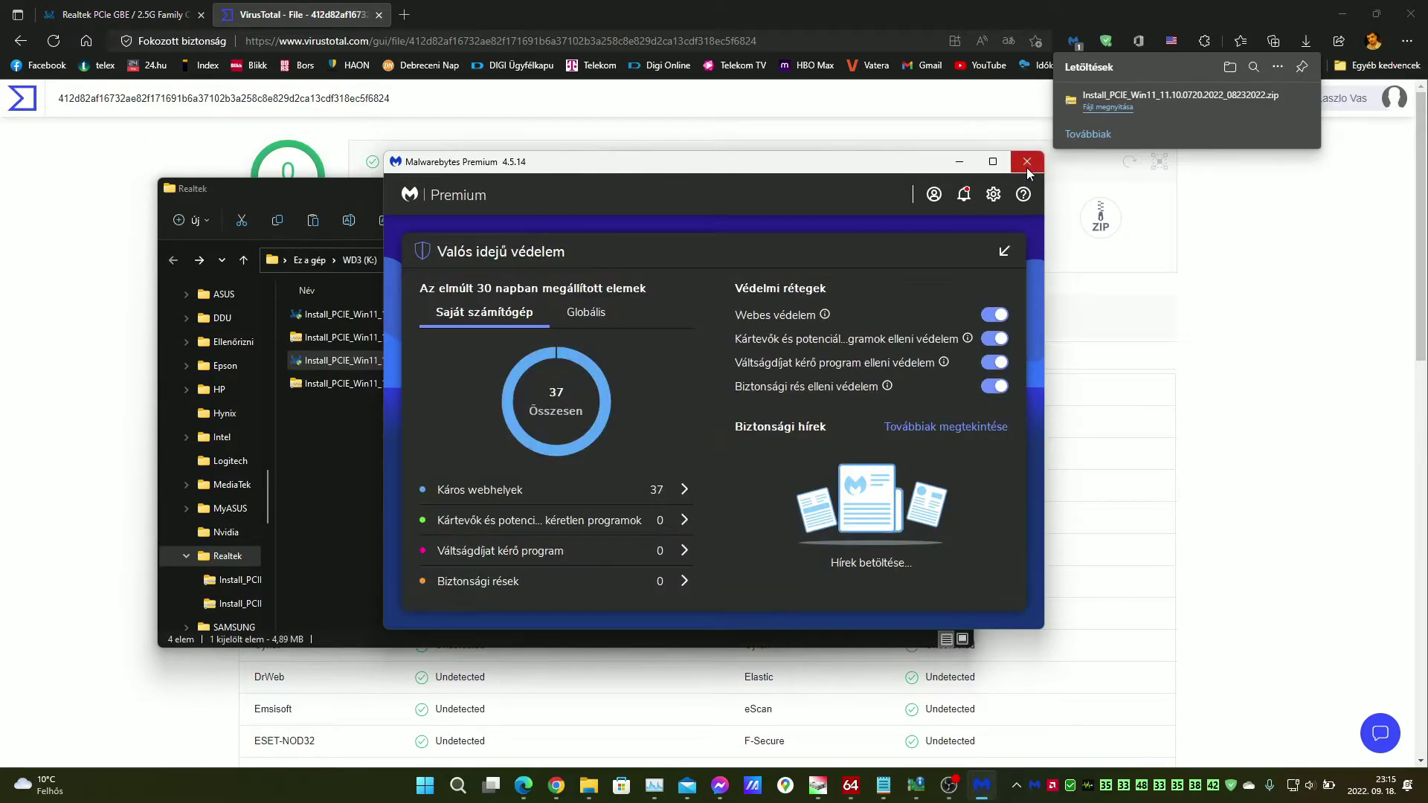
left_click(1028, 170)
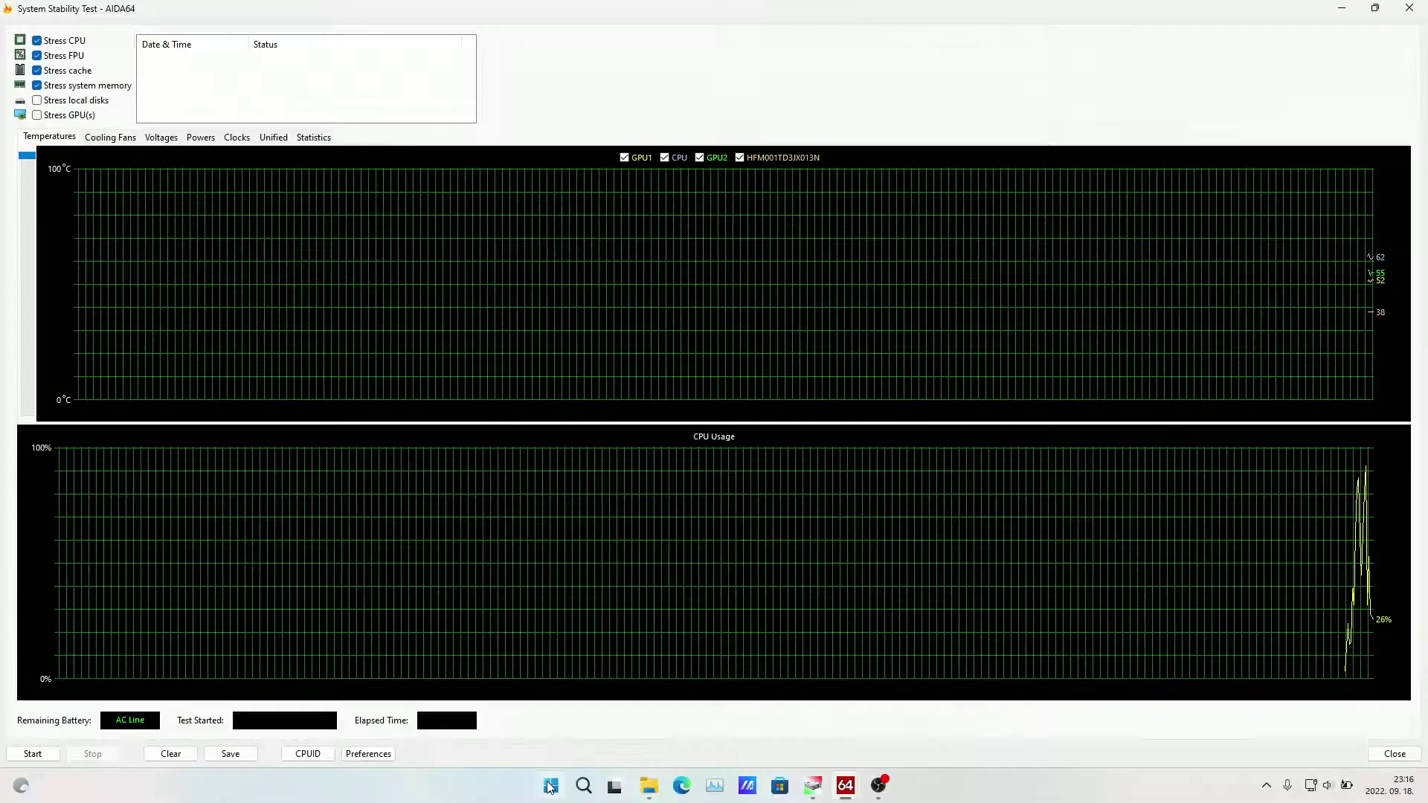
- Open Device Manager and check the installed driver's date and version for the Realtek PCIe GbE Family Controller network adapter
right_click(551, 786)
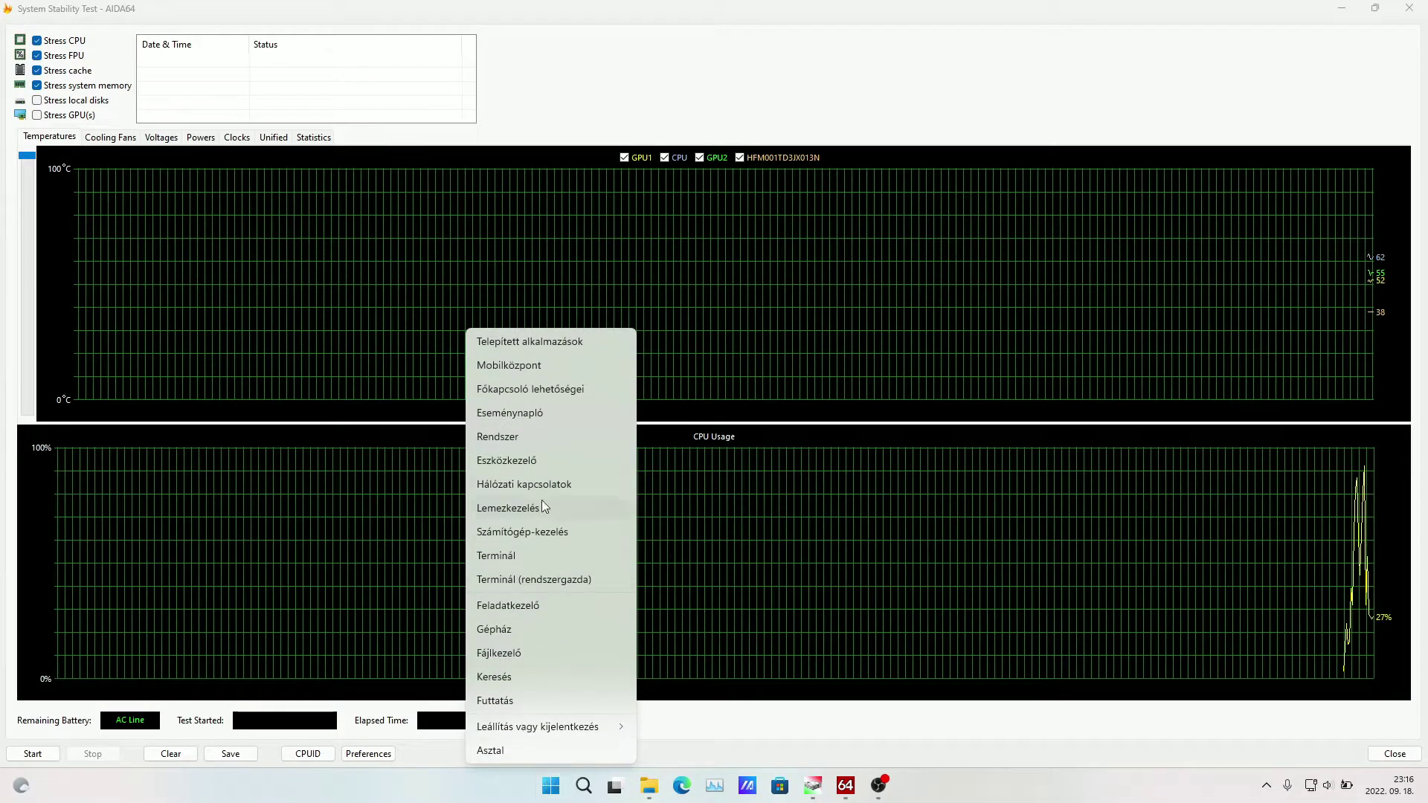
left_click(524, 458)
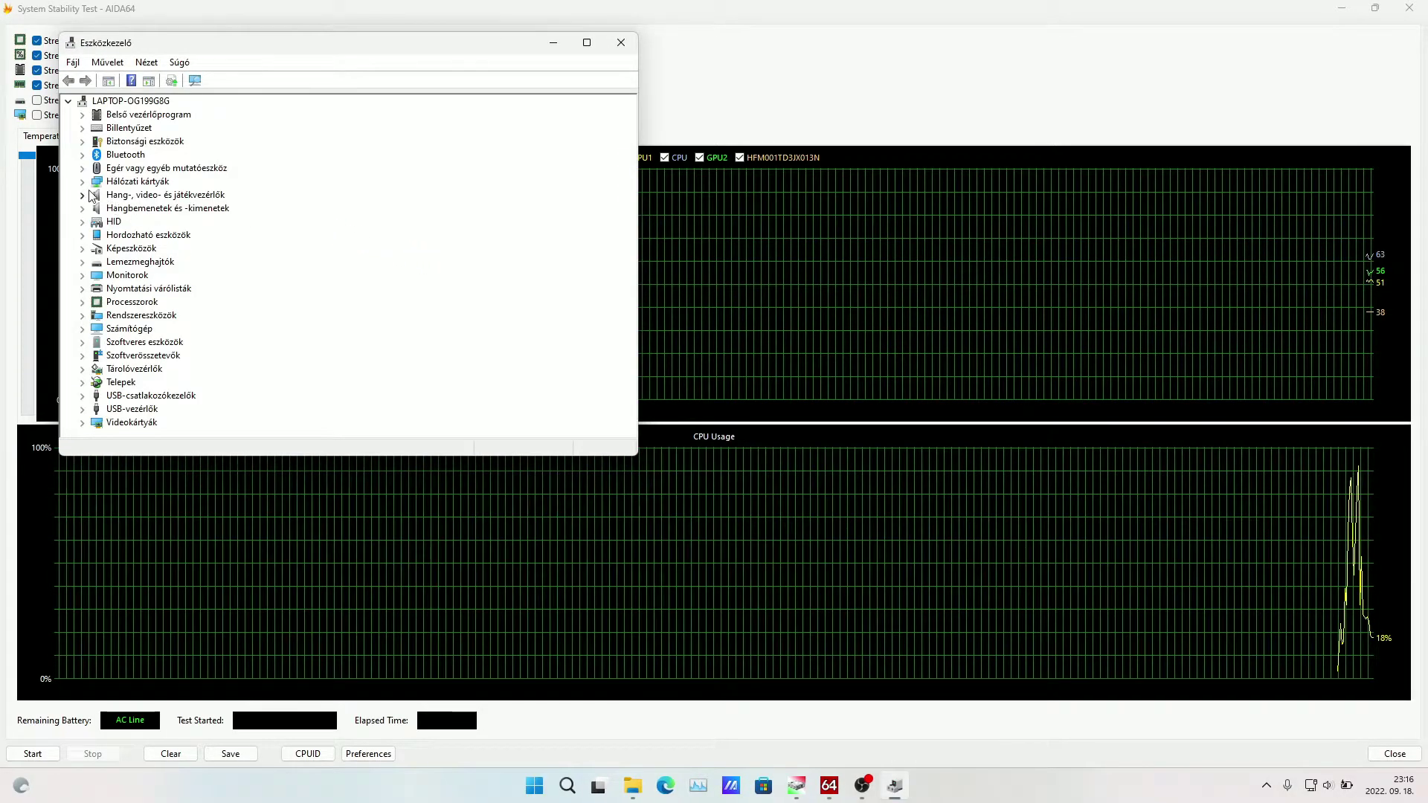
left_click(82, 181)
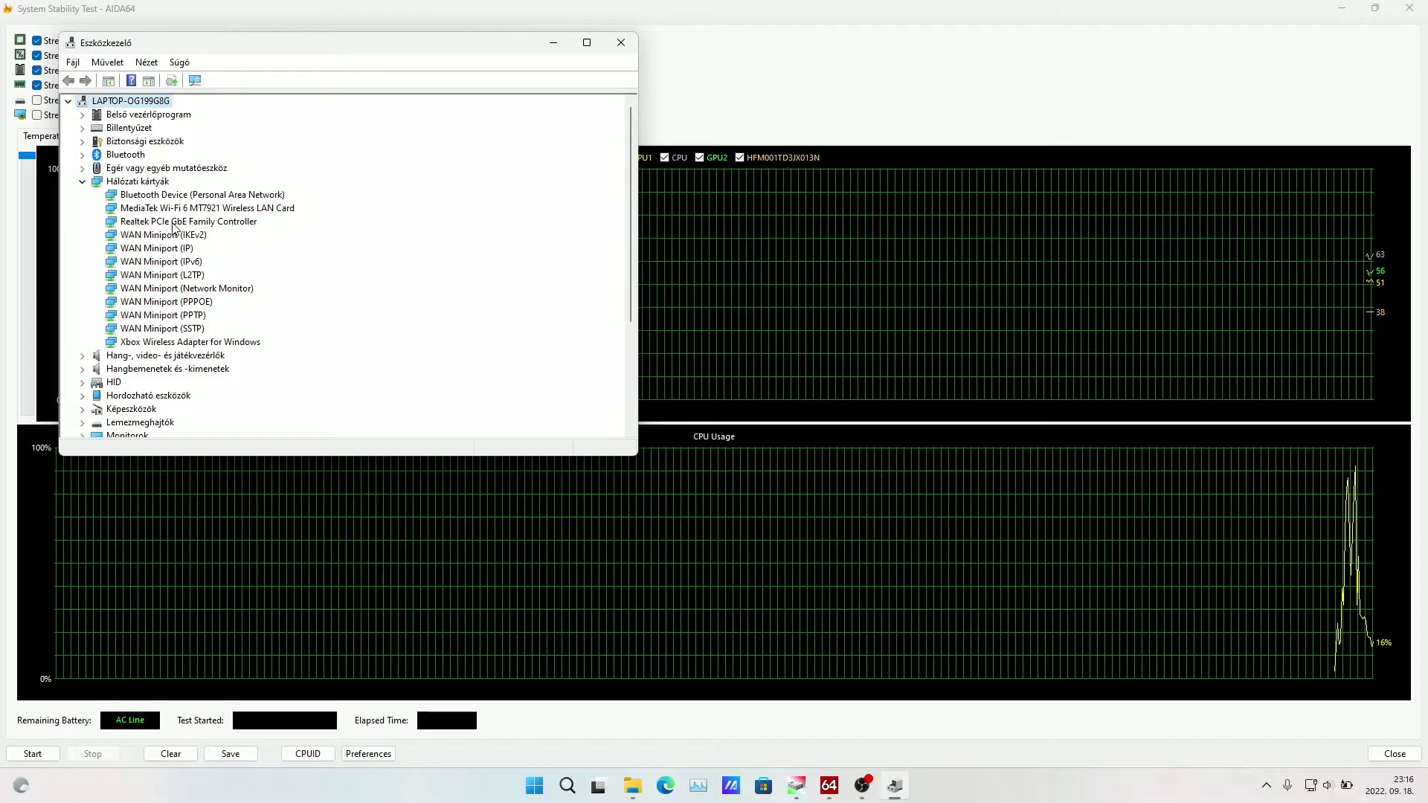
left_click(175, 223)
right_click(174, 223)
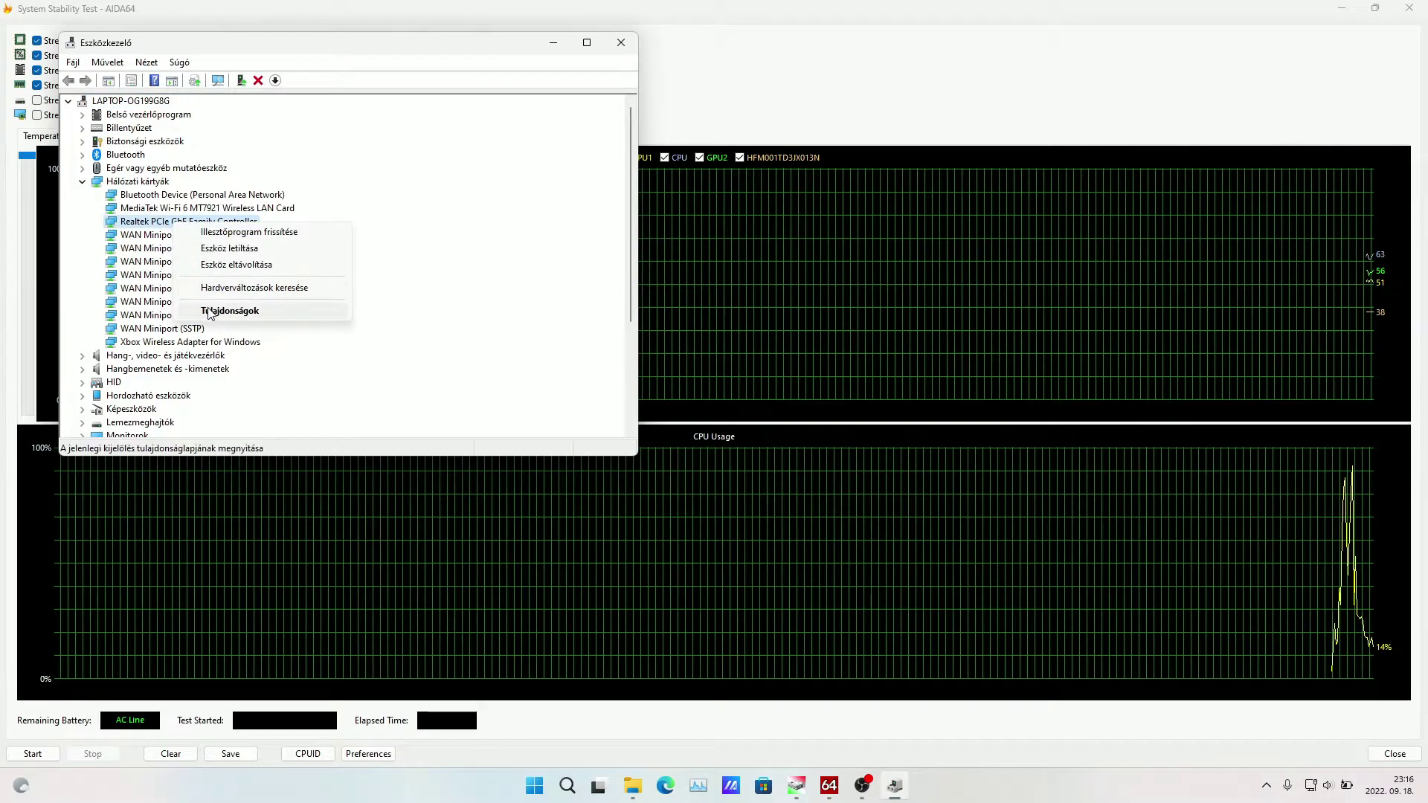
left_click(210, 311)
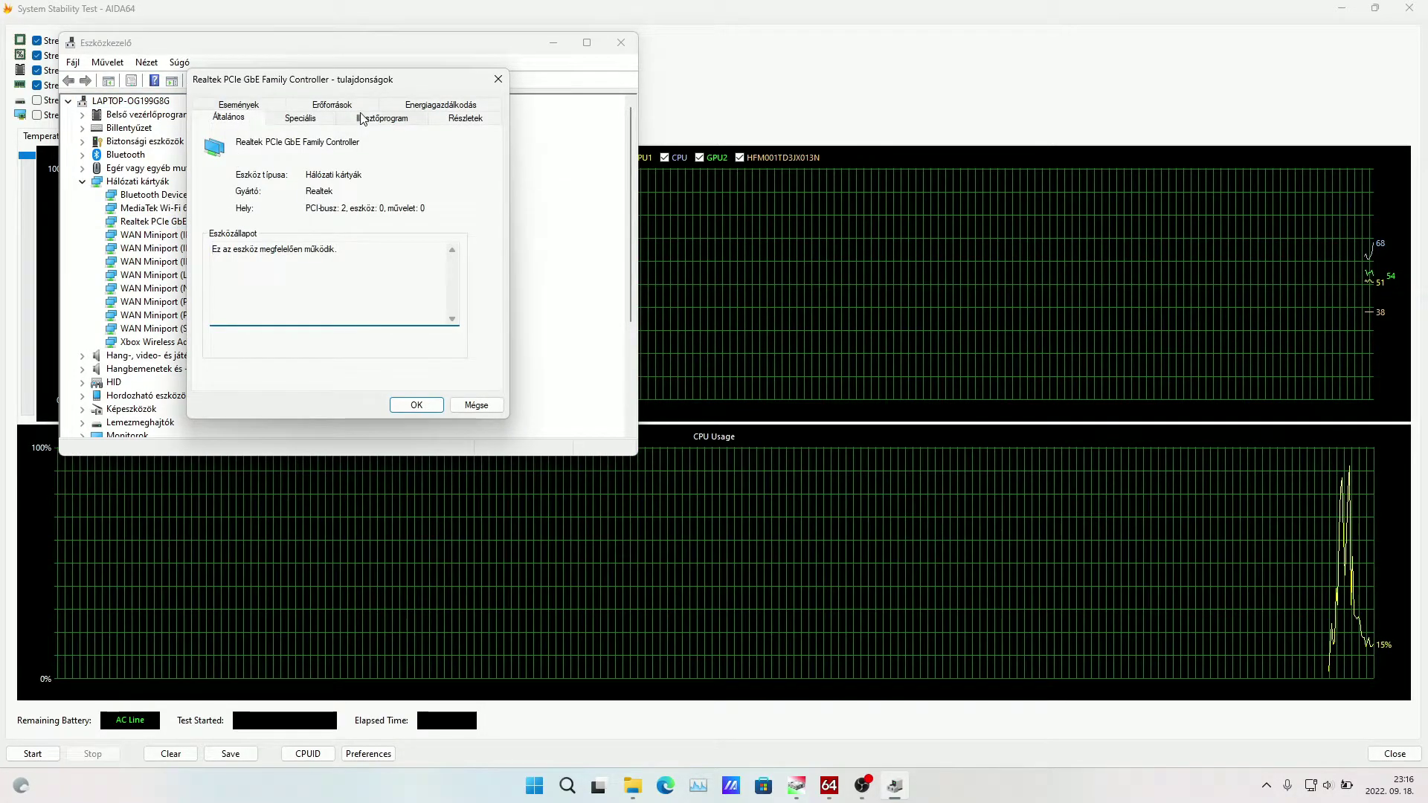
left_click(362, 119)
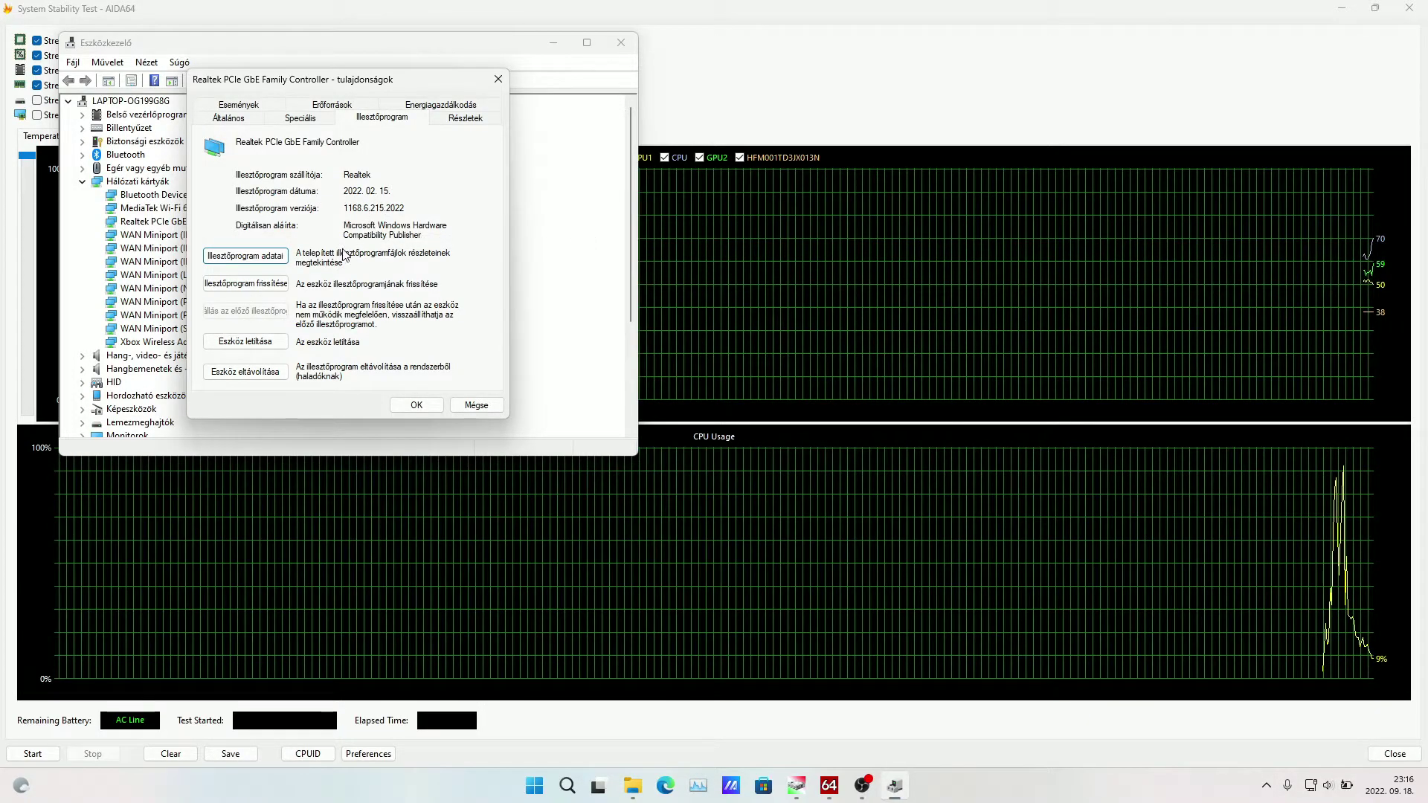
left_click(472, 406)
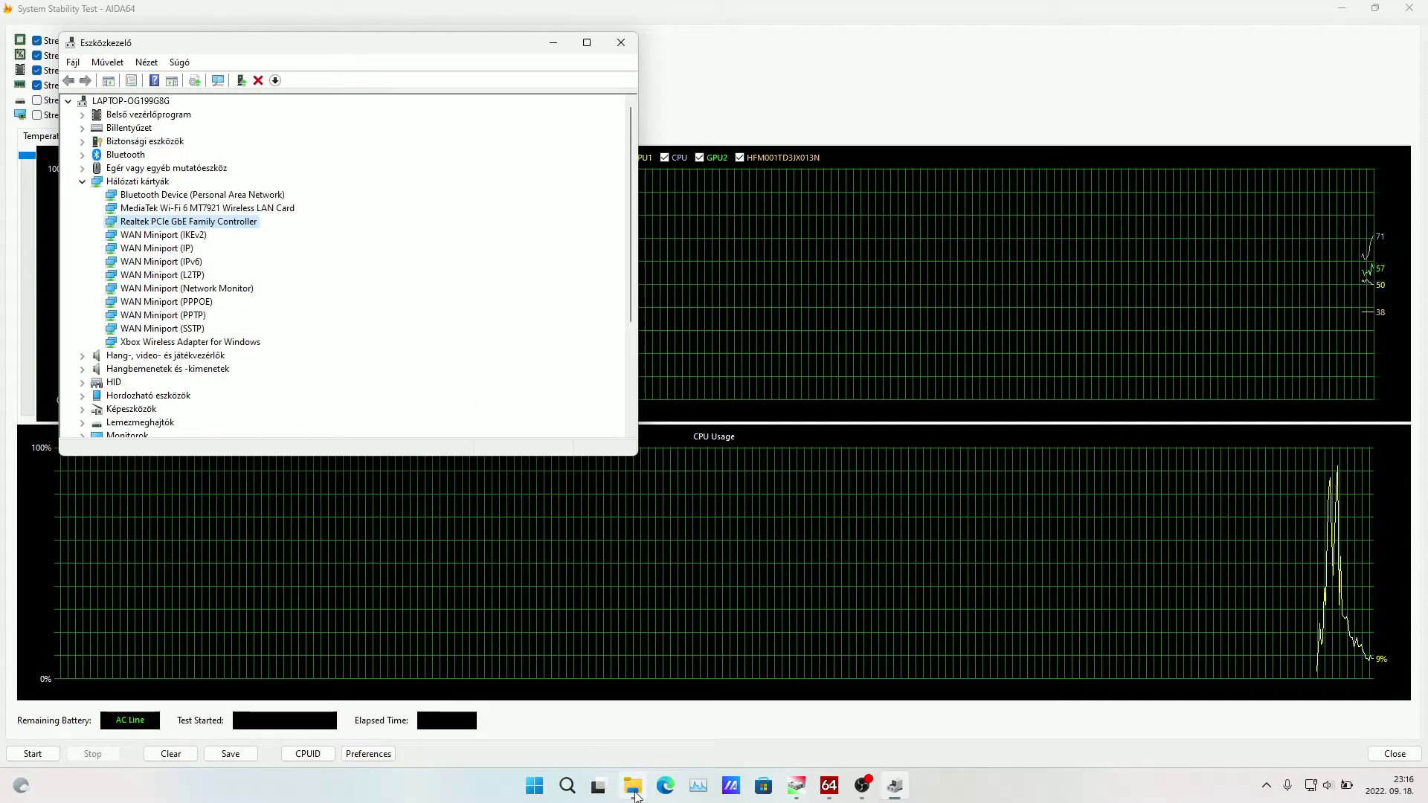
- Run the 11.10.0720.2022 installer from the Drivers\Realtek folder on WD3 (K:), choosing the repair option, and finish the wizard
left_click(635, 791)
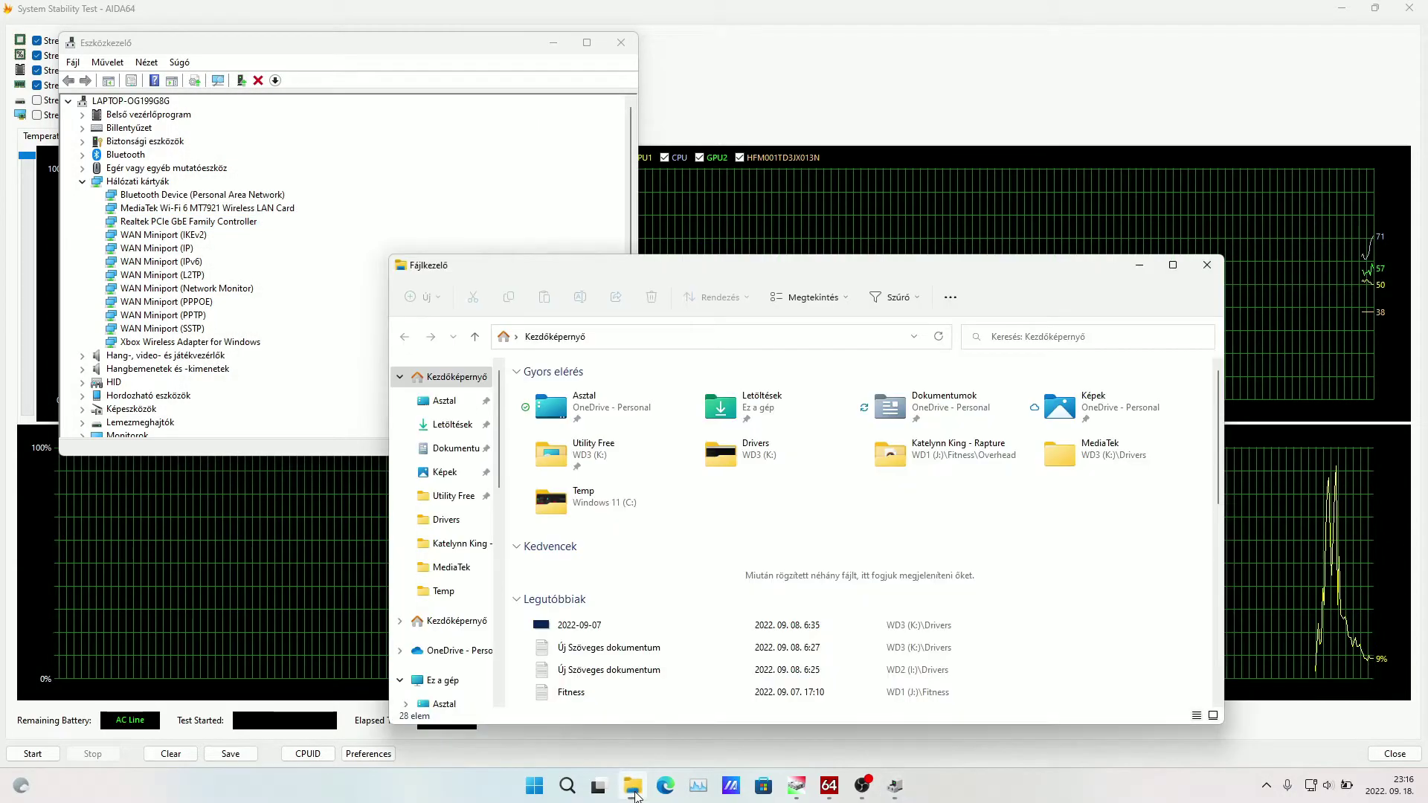
double_click(733, 454)
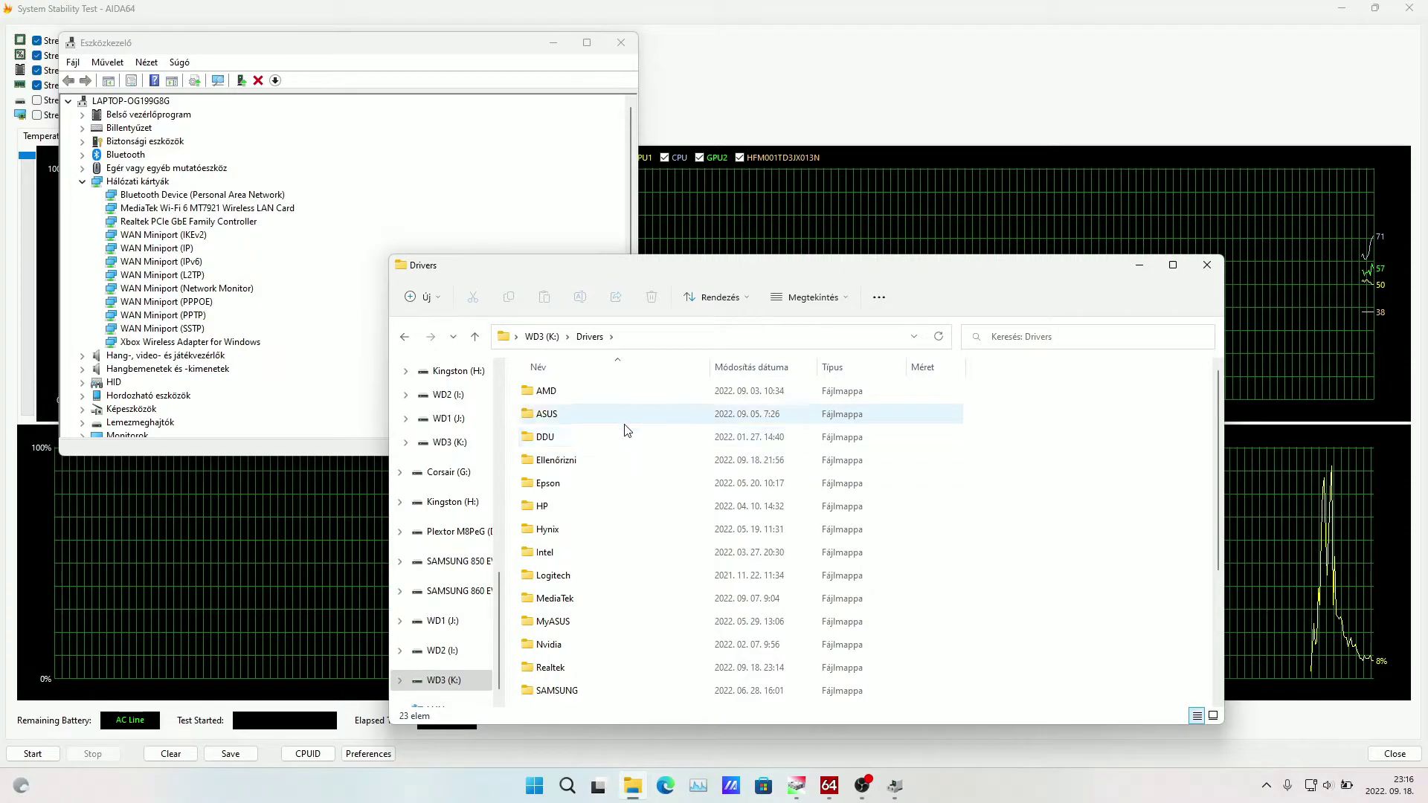
double_click(582, 666)
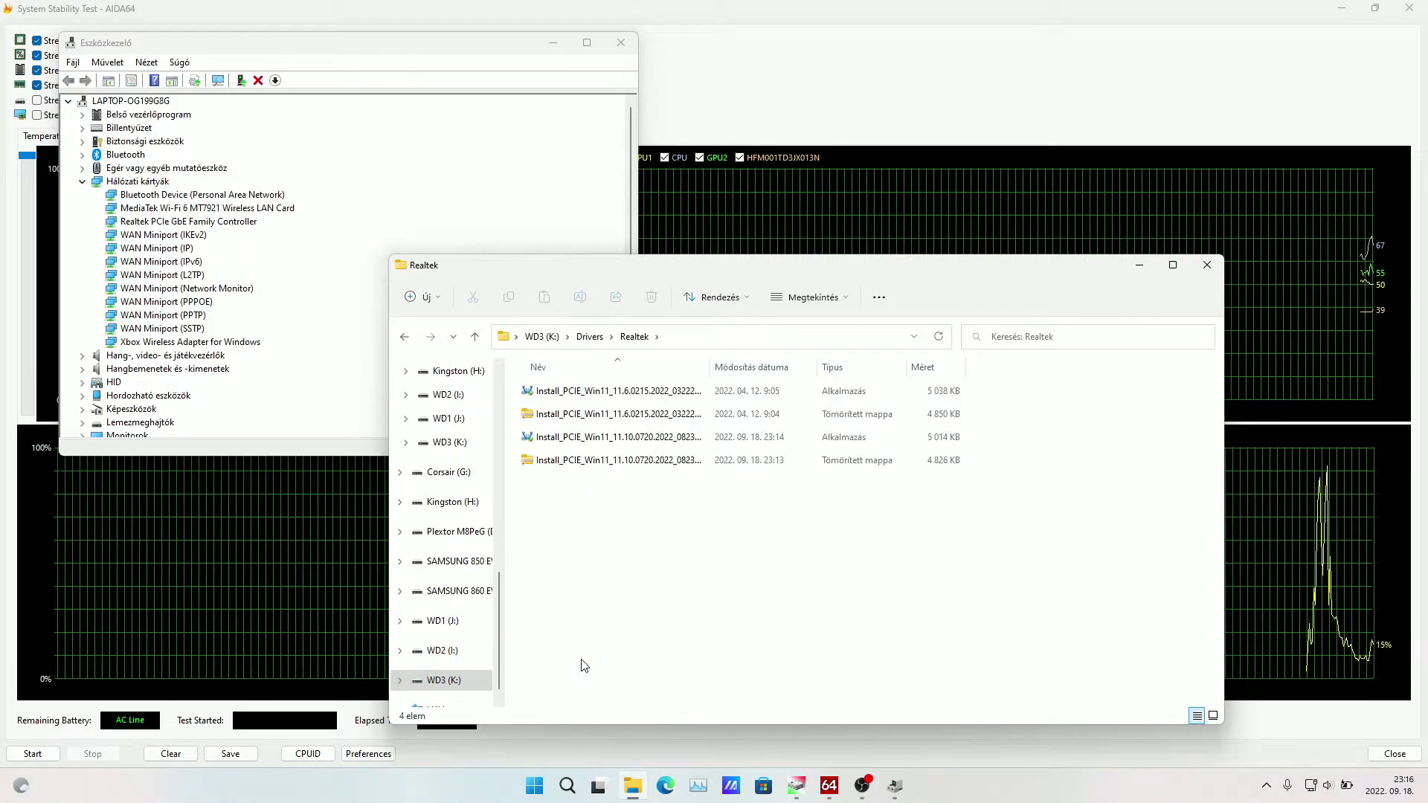
double_click(604, 445)
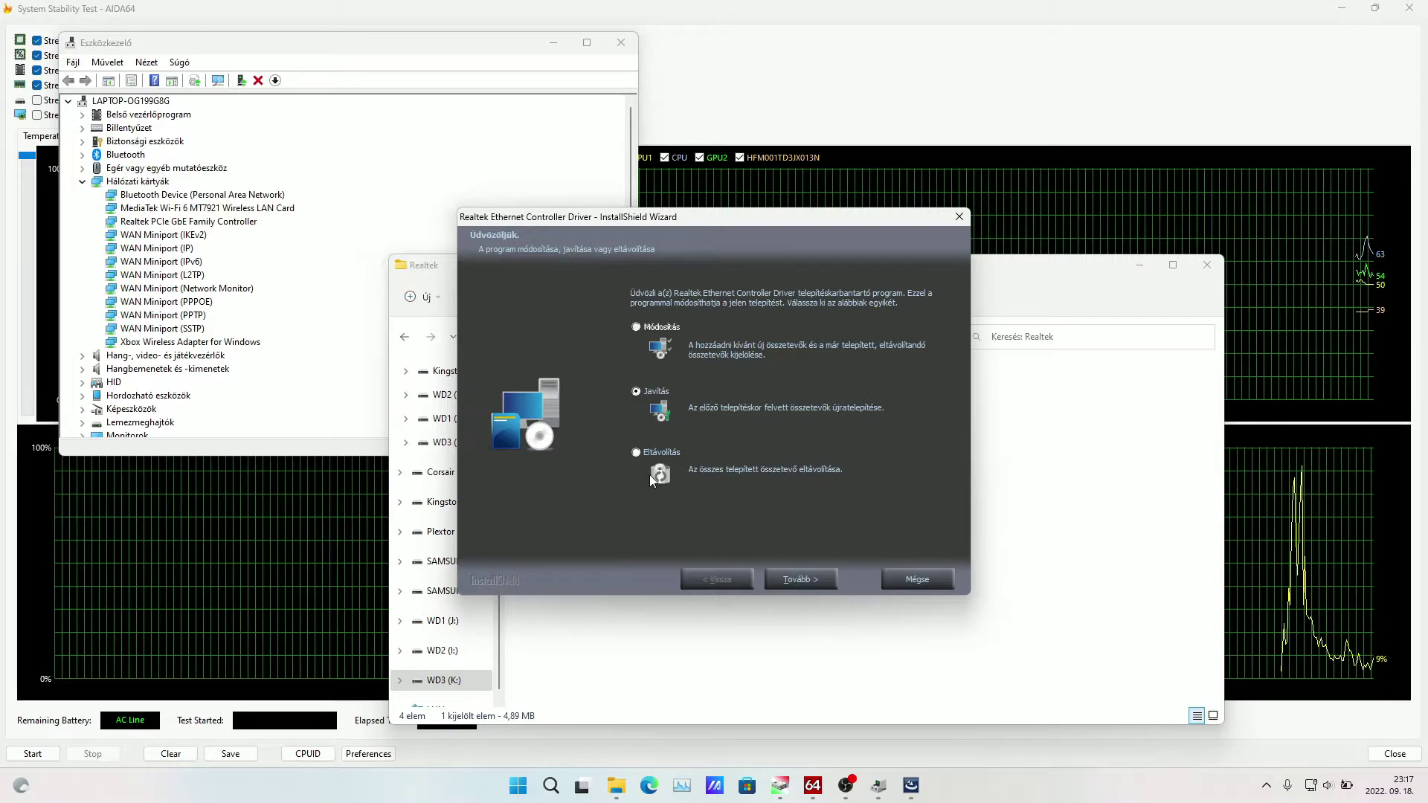
left_click(802, 573)
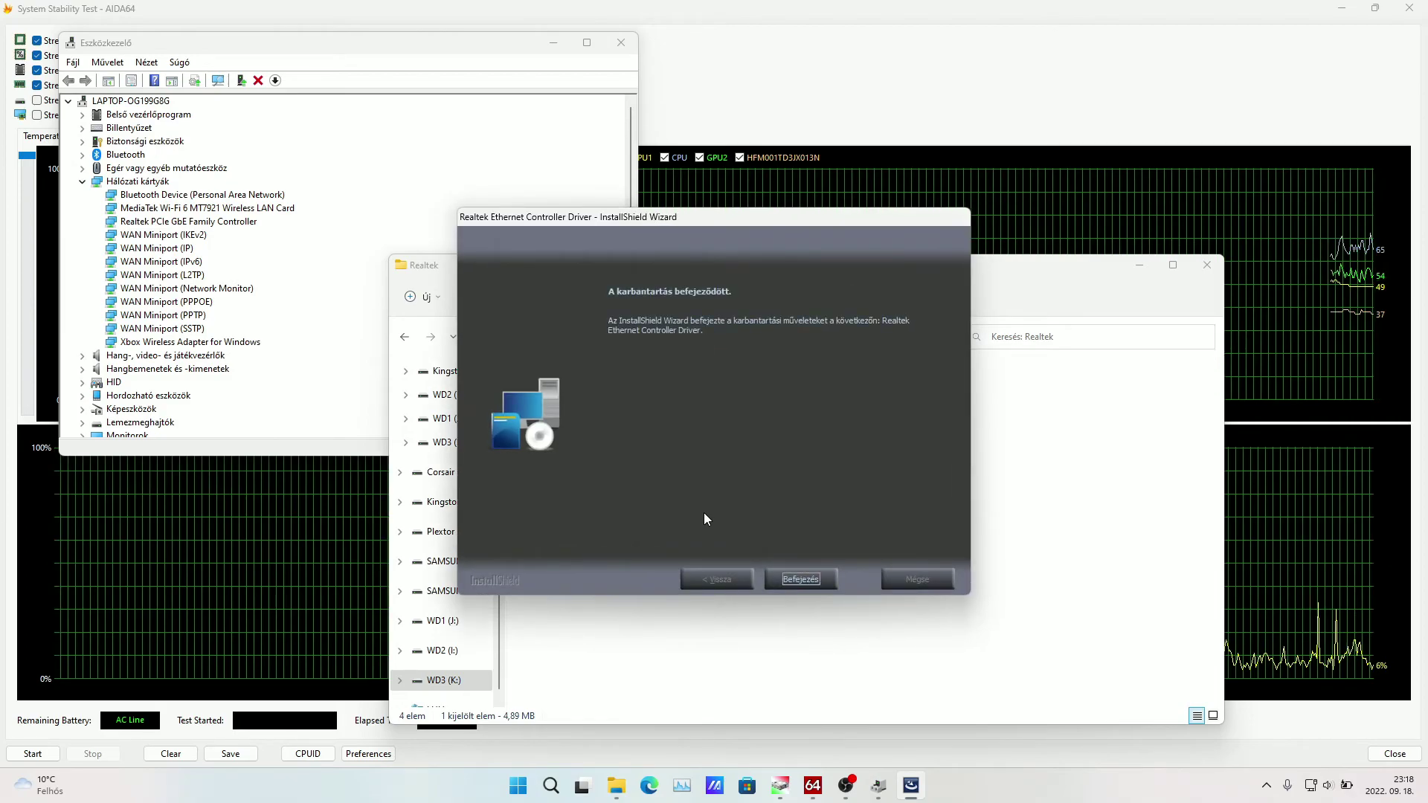
left_click(805, 578)
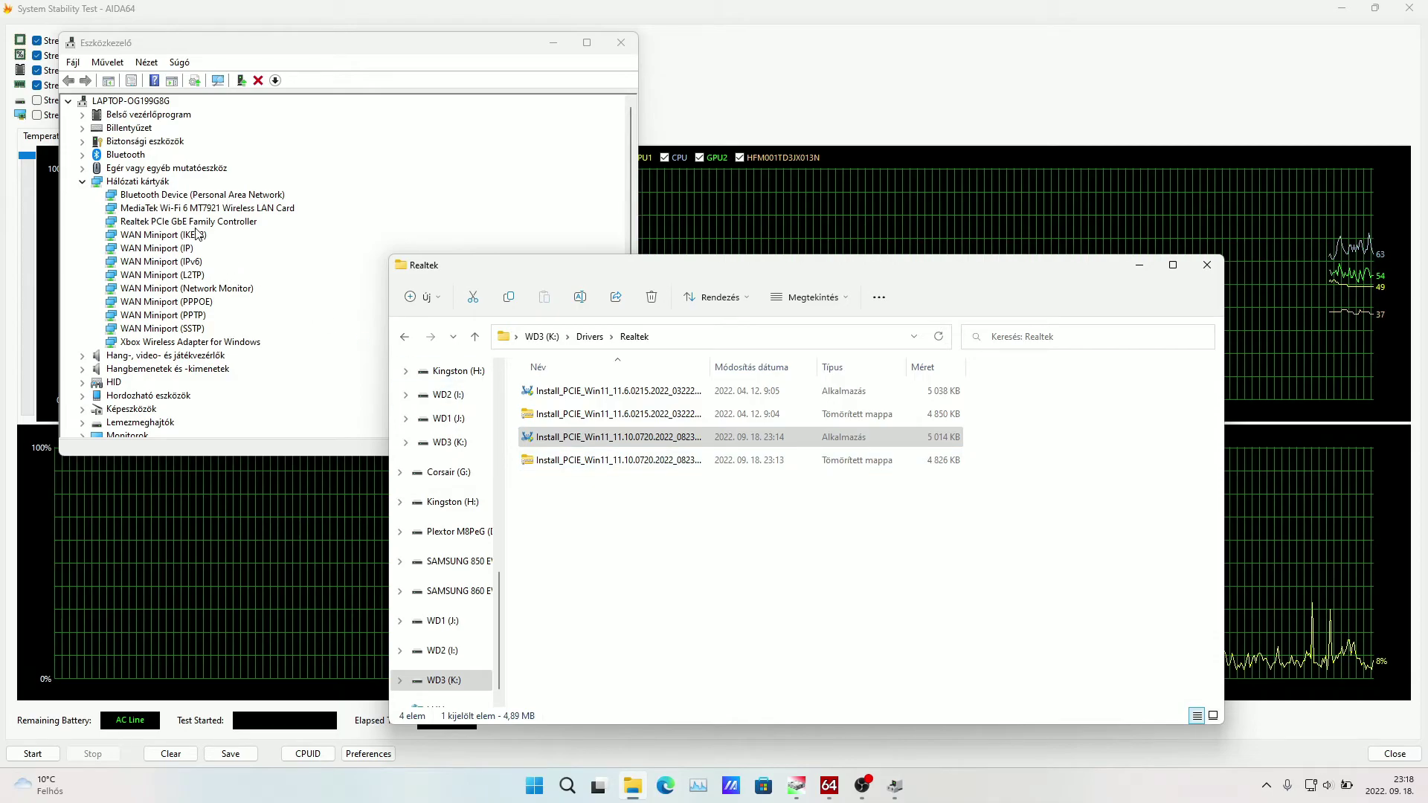
- Check the driver date and version in the Realtek PCIe GbE Family Controller's properties in Device Manager, and close the properties
right_click(200, 222)
left_click(246, 305)
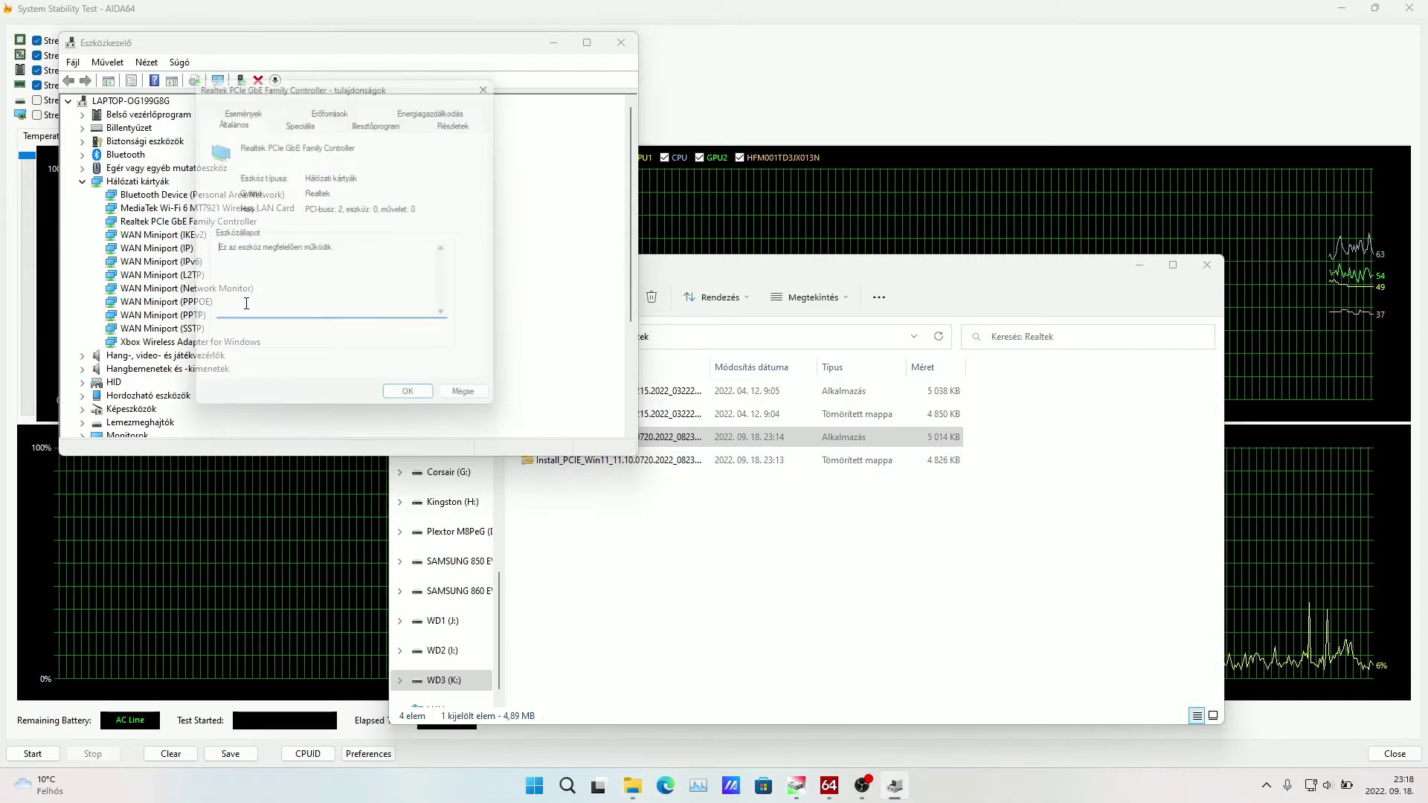
left_click(380, 120)
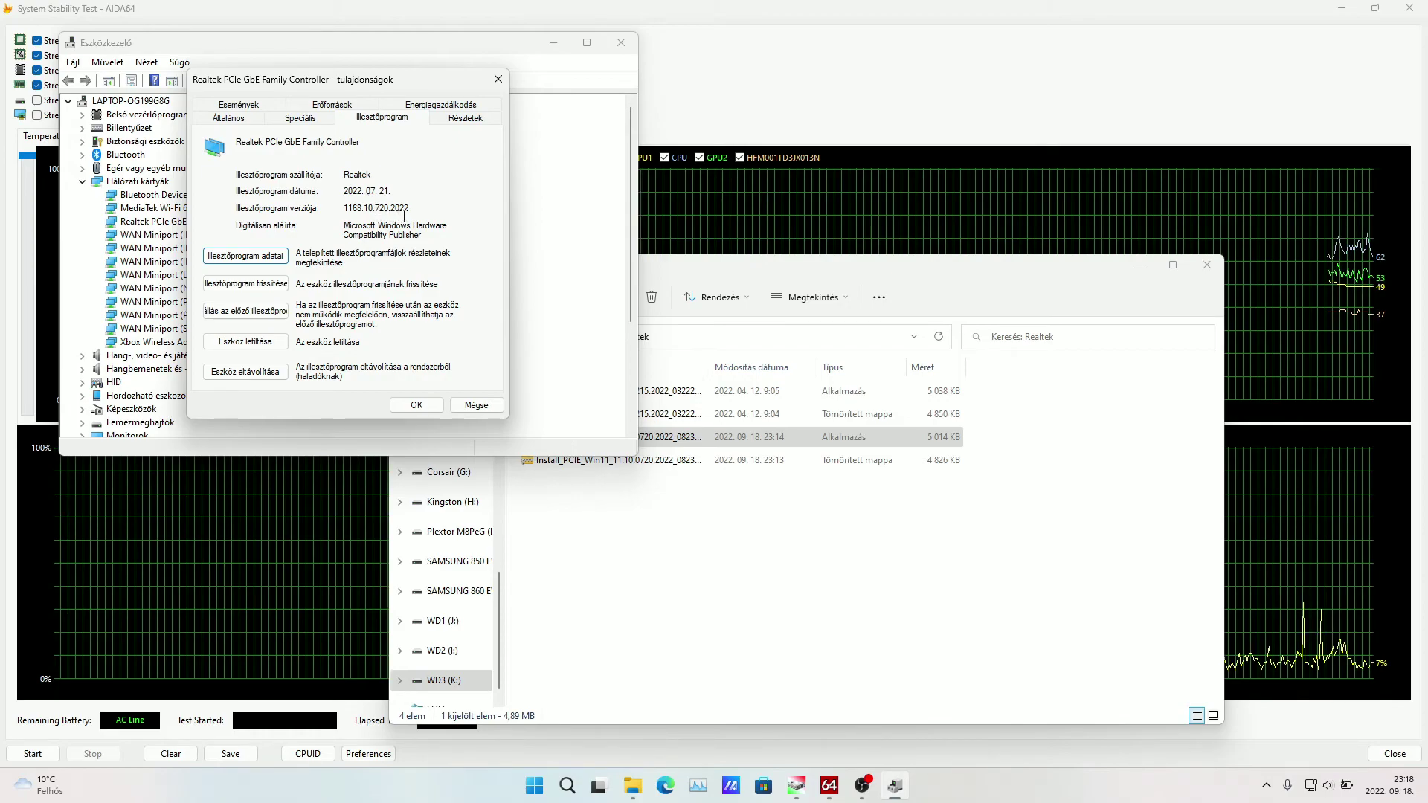
left_click(416, 405)
- Launch DUMo and find the Realtek PCIe GbE Family Controller in its device list to check its driver update status
left_click(535, 792)
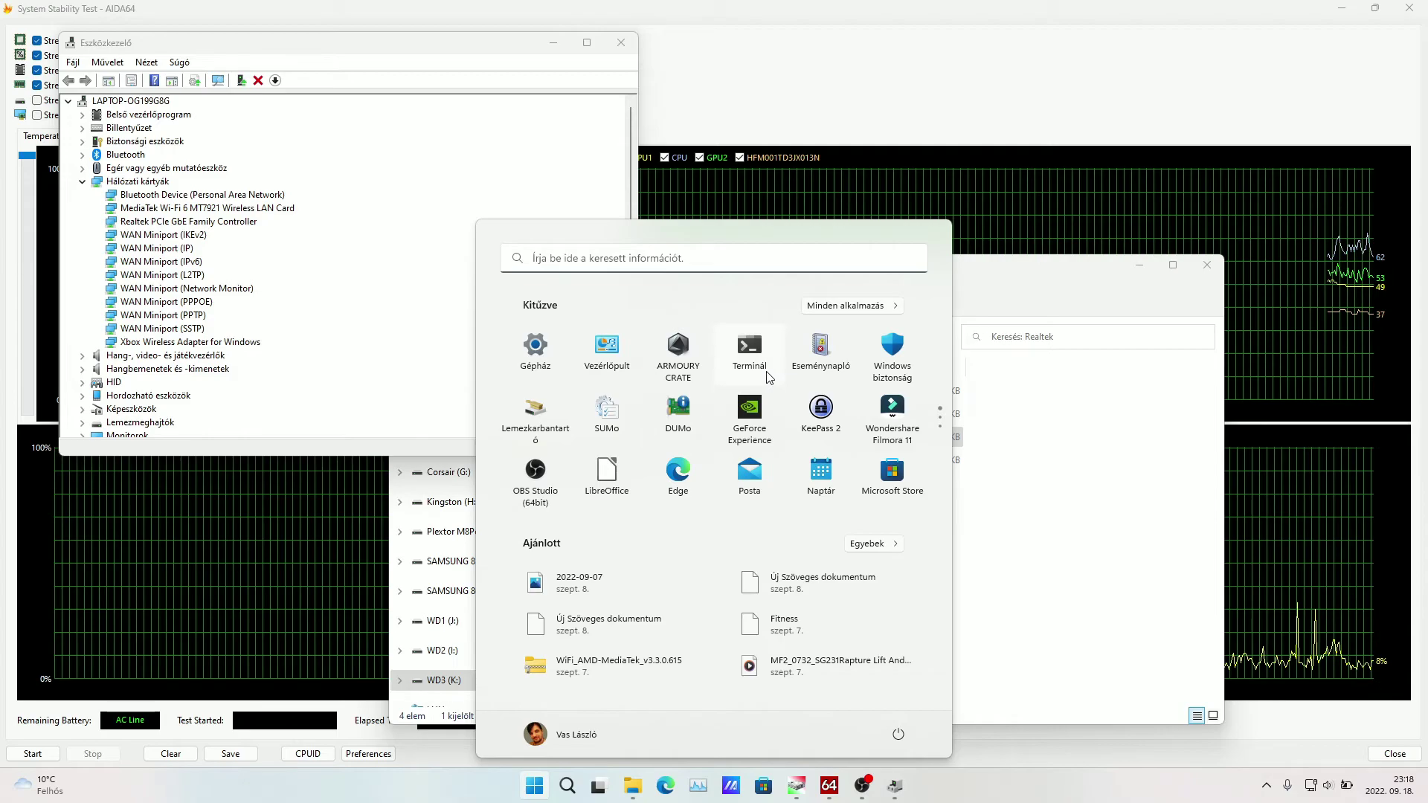
left_click(677, 409)
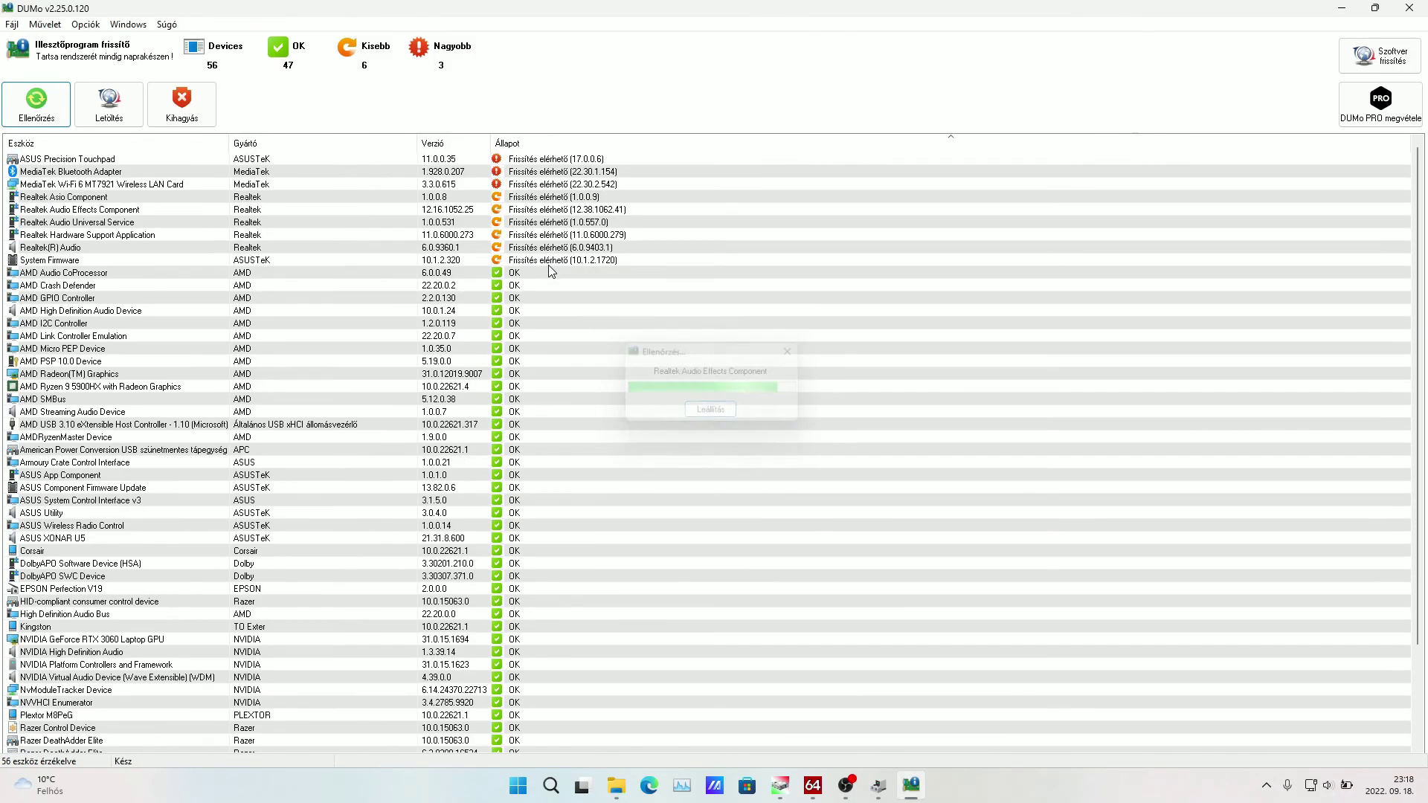
scroll(70, 671, "down", 3)
left_click(82, 653)
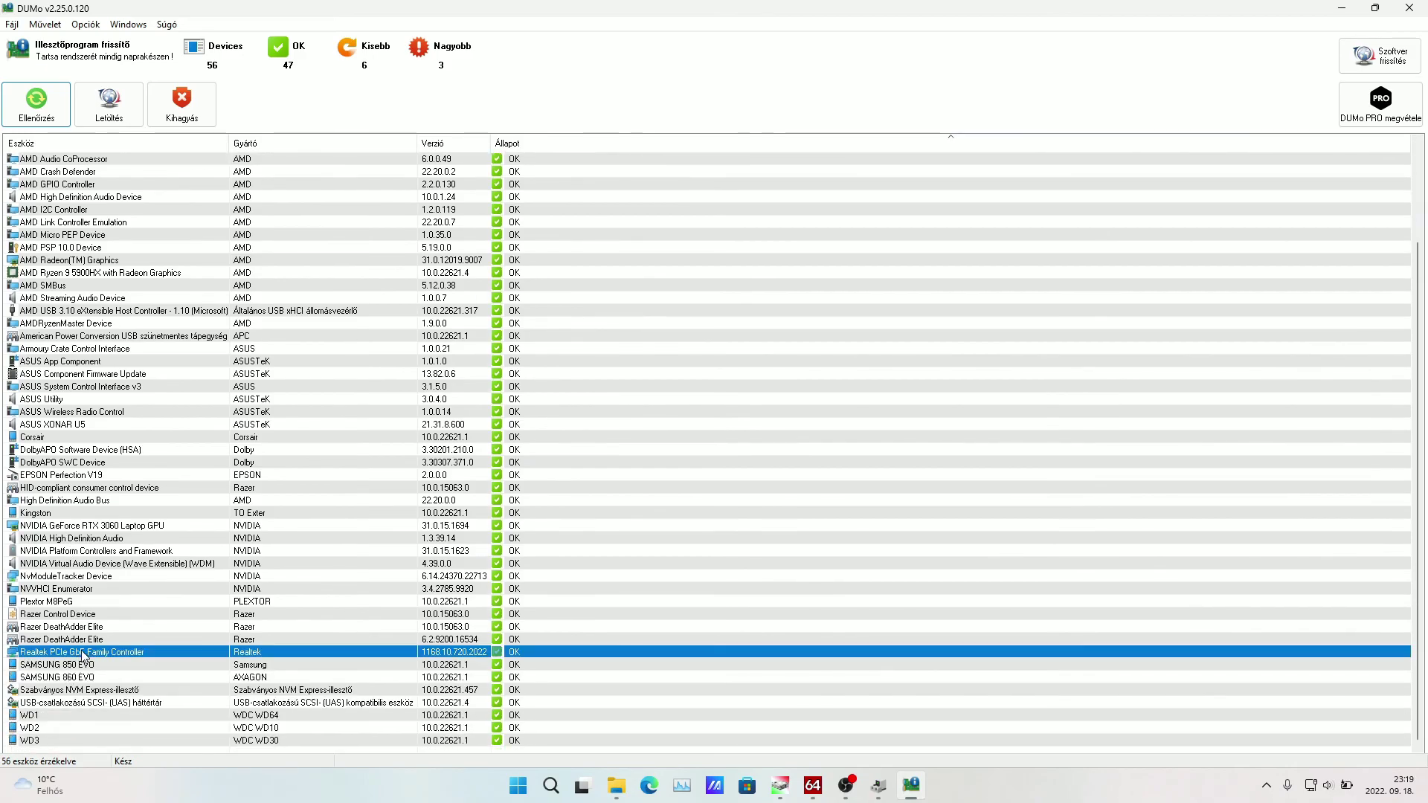